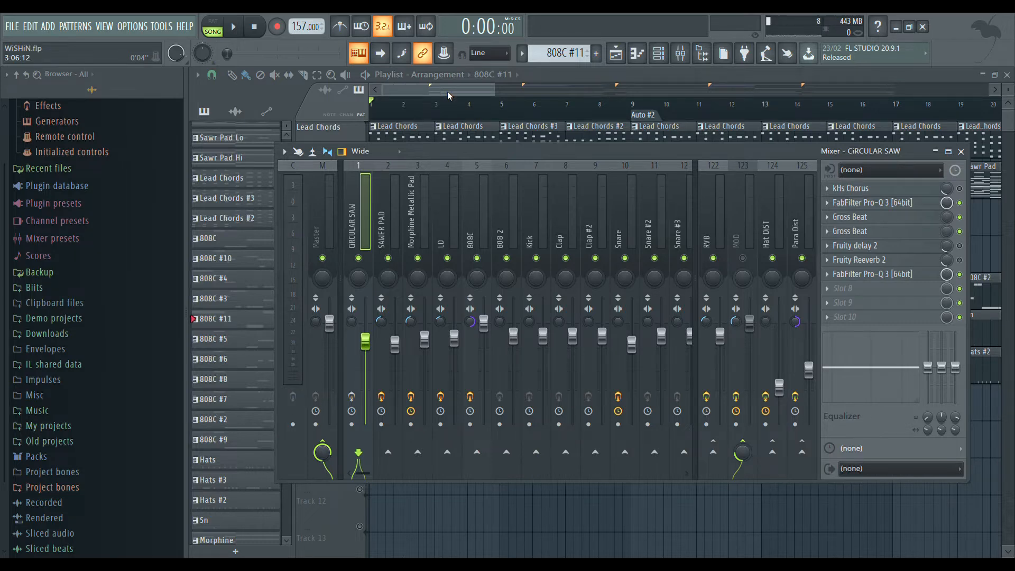
Hide the Mixer with F9 to reveal the playlist arrangement and its tracks.
key(F9)
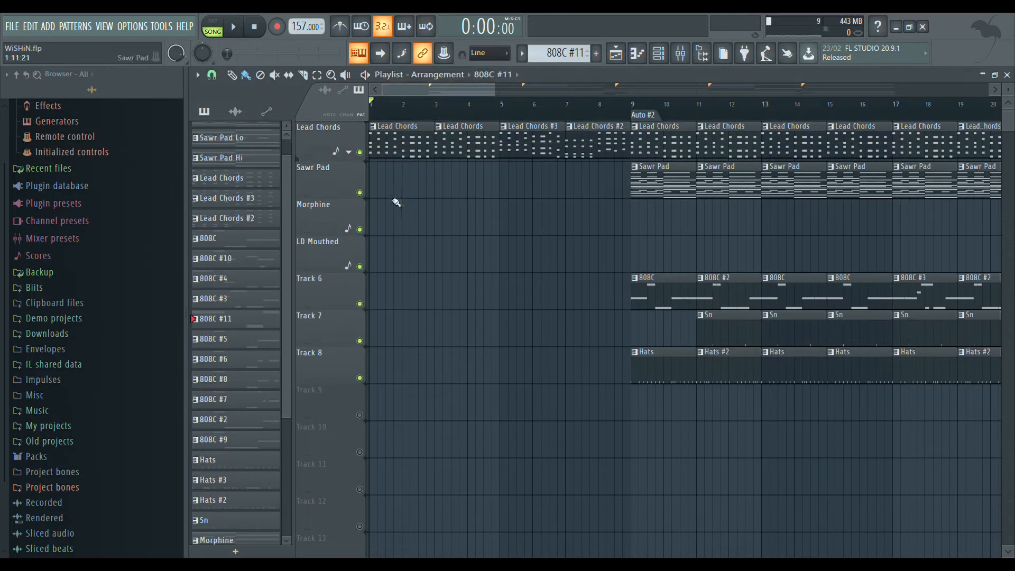
Reopen the mixer and audition the song twice.
click(680, 52)
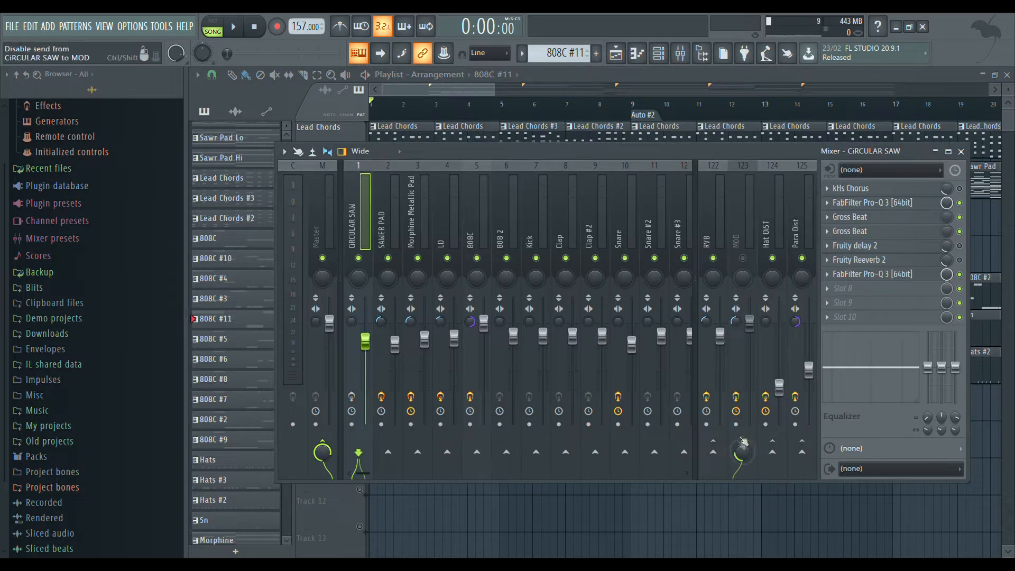
key(space)
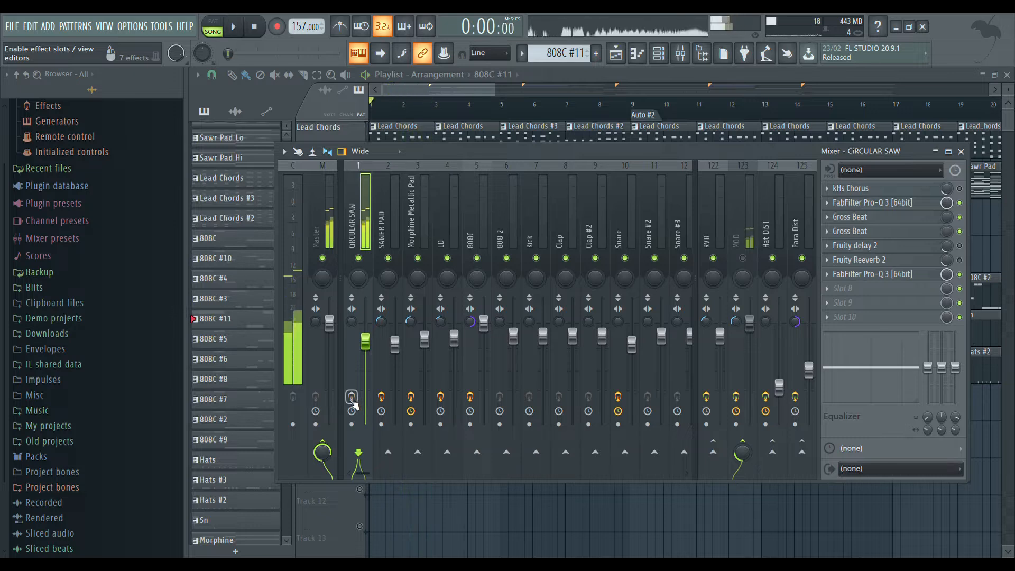
key(space)
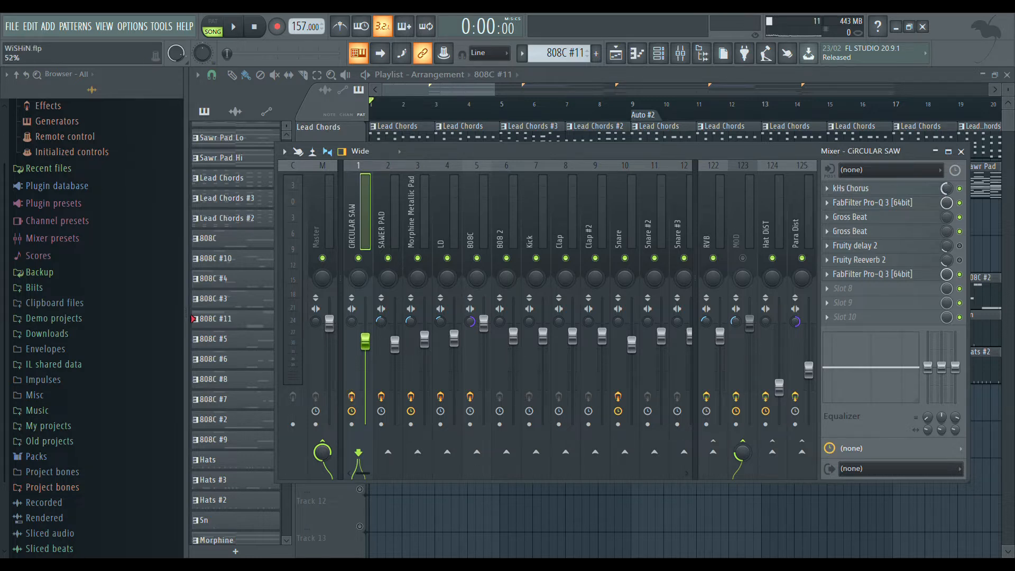
key(space)
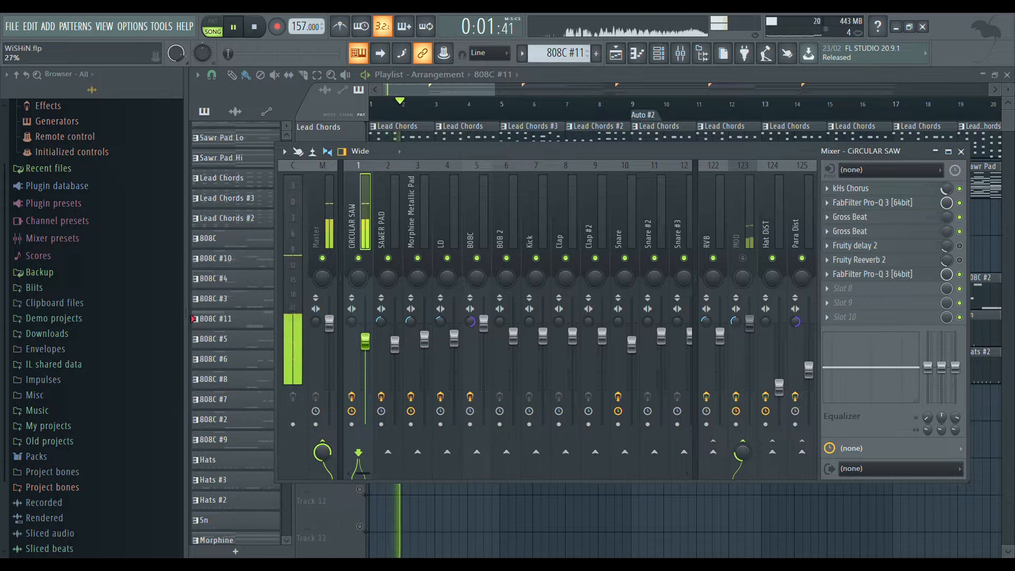
key(space)
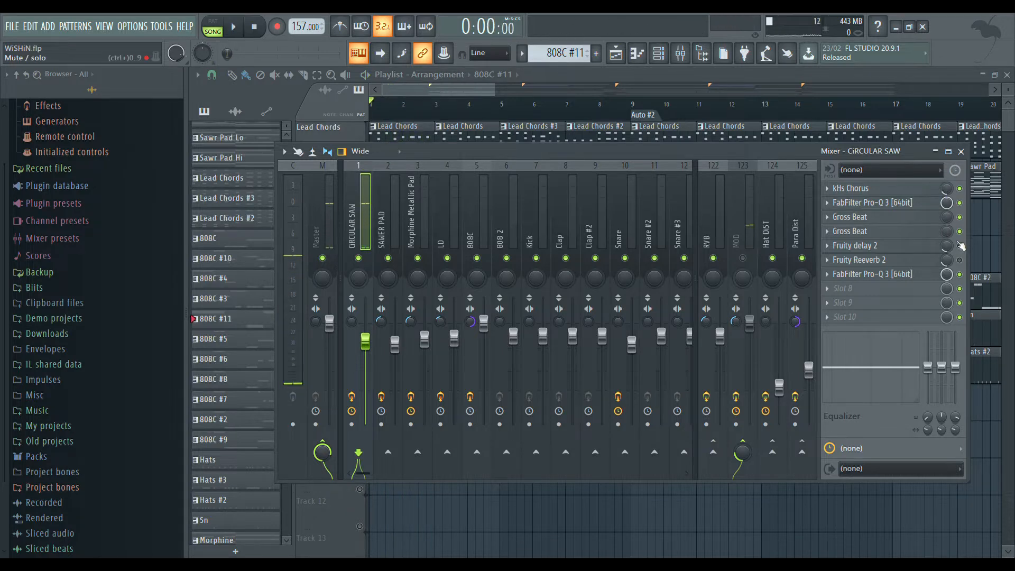
Inspect the Fruity delay 2 settings on CIRCULAR SAW and listen to the mix.
click(927, 246)
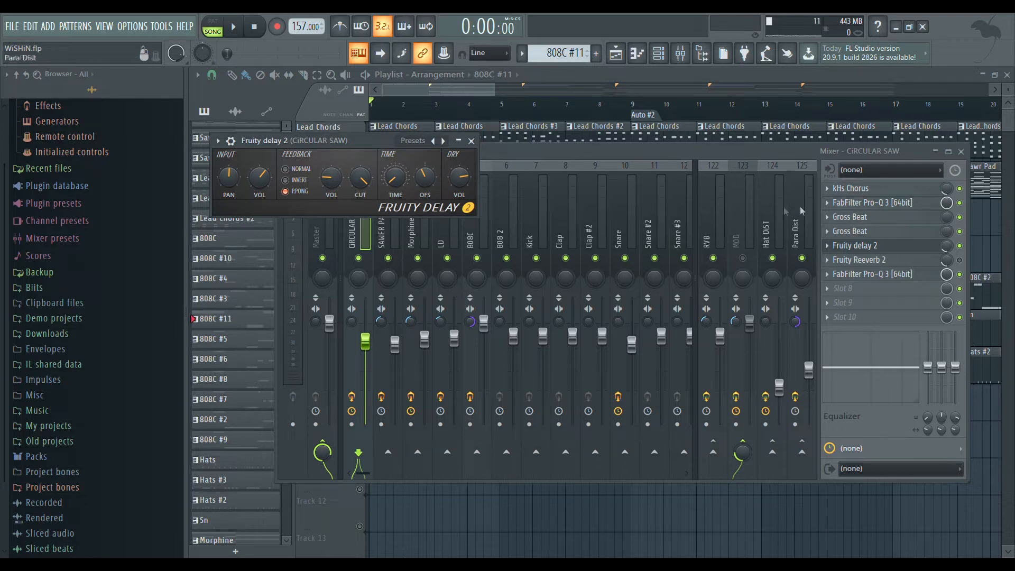
click(921, 249)
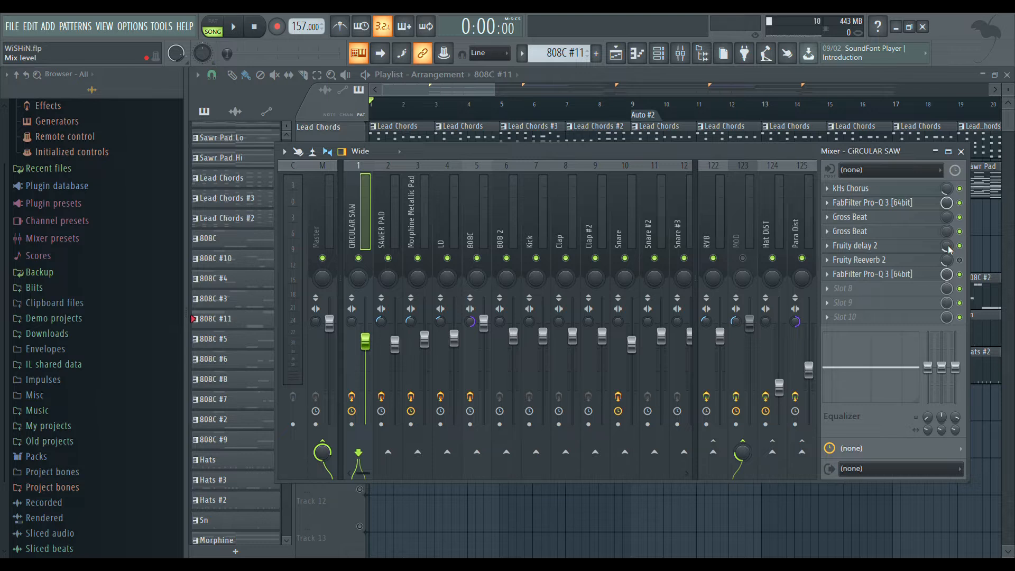
key(space)
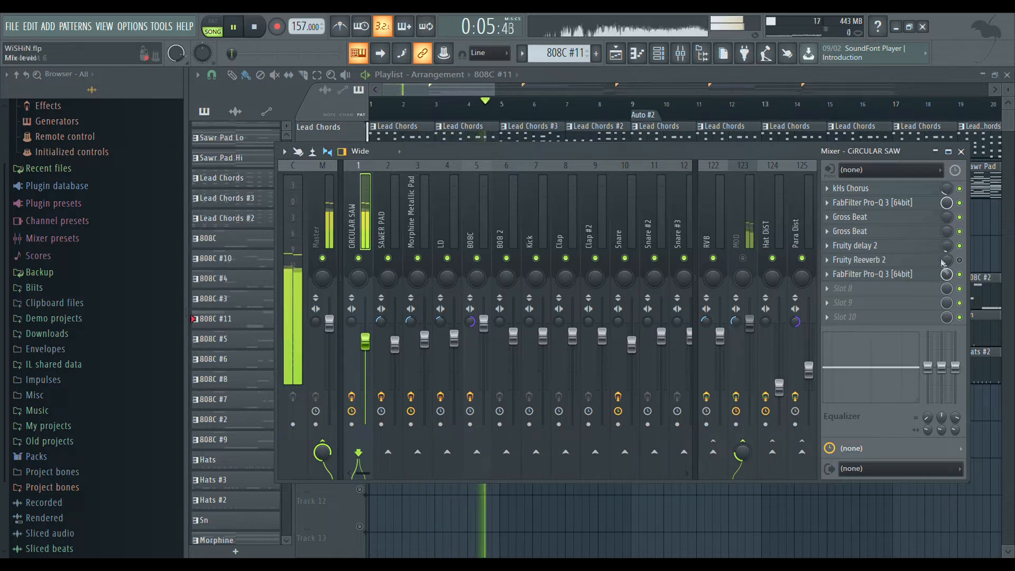
key(space)
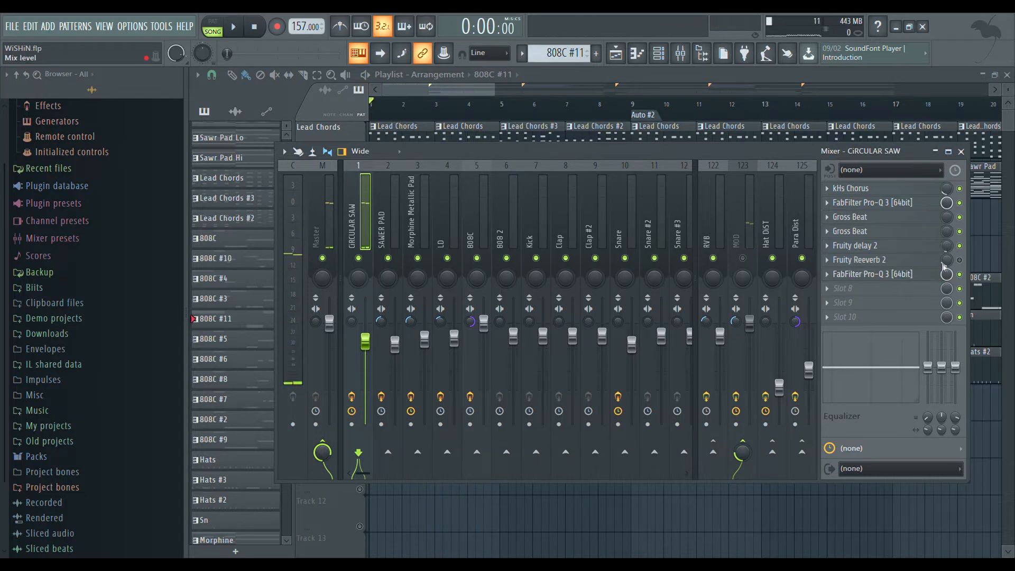
Try Fruity Reeverb 2 on and off, then cut CIRCULAR SAW's send to MOD.
click(919, 264)
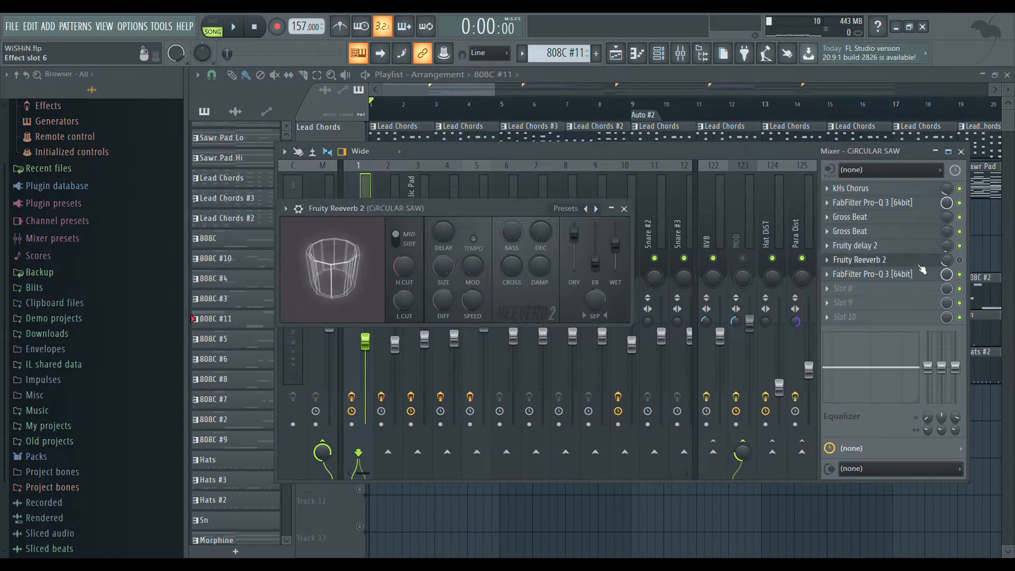
click(961, 262)
key(space)
key(space)
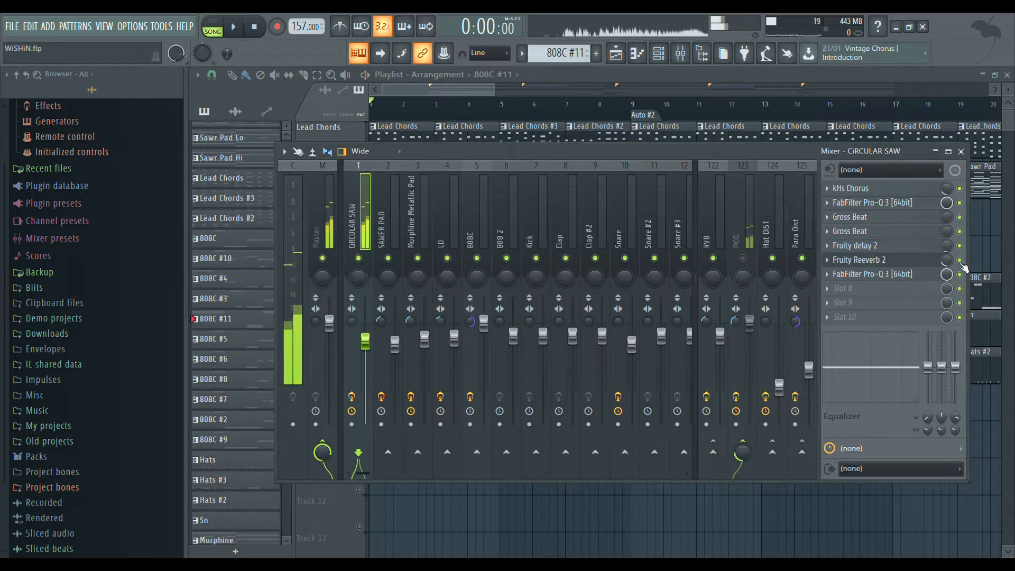
click(959, 259)
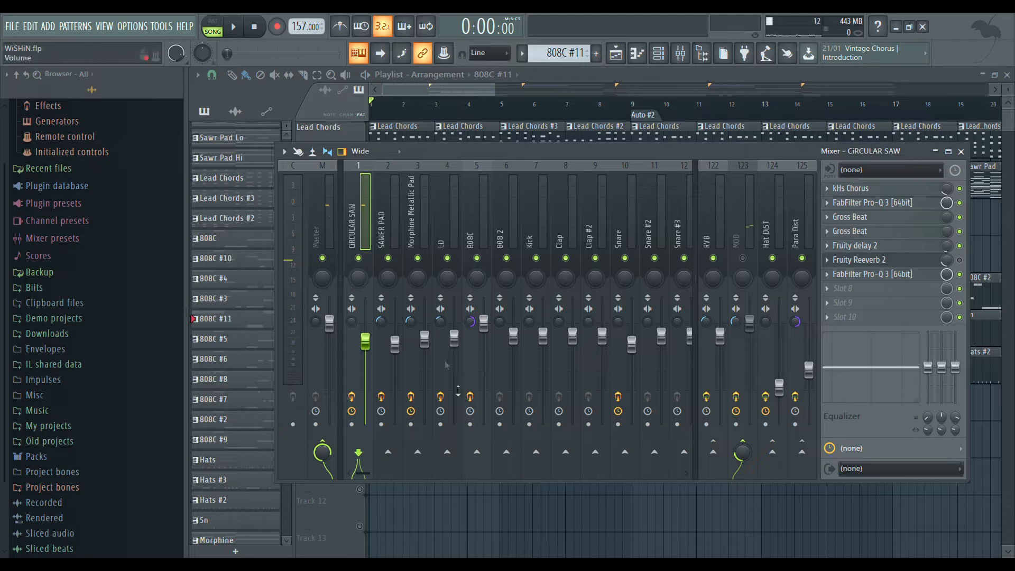
click(742, 452)
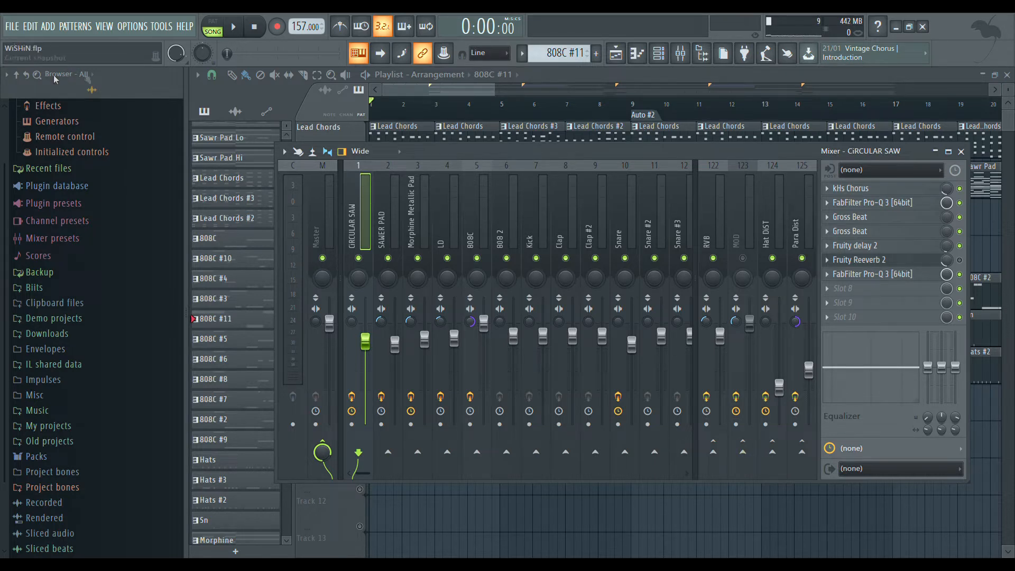
Re-enable CIRCULAR SAW's MOD send, unmute MOD, and check kHs Ensemble and kHs Stereo.
click(743, 455)
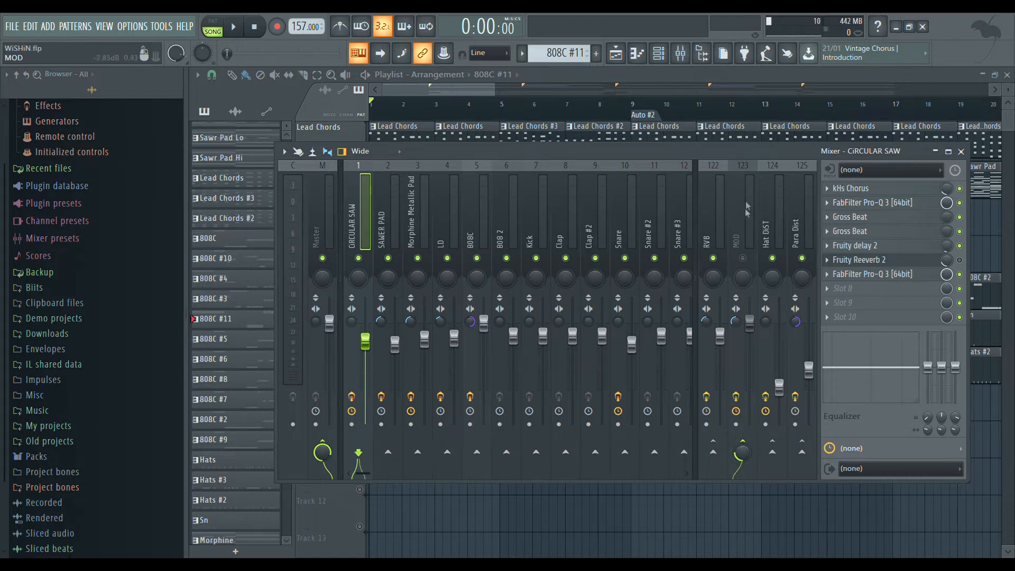
click(744, 258)
click(749, 249)
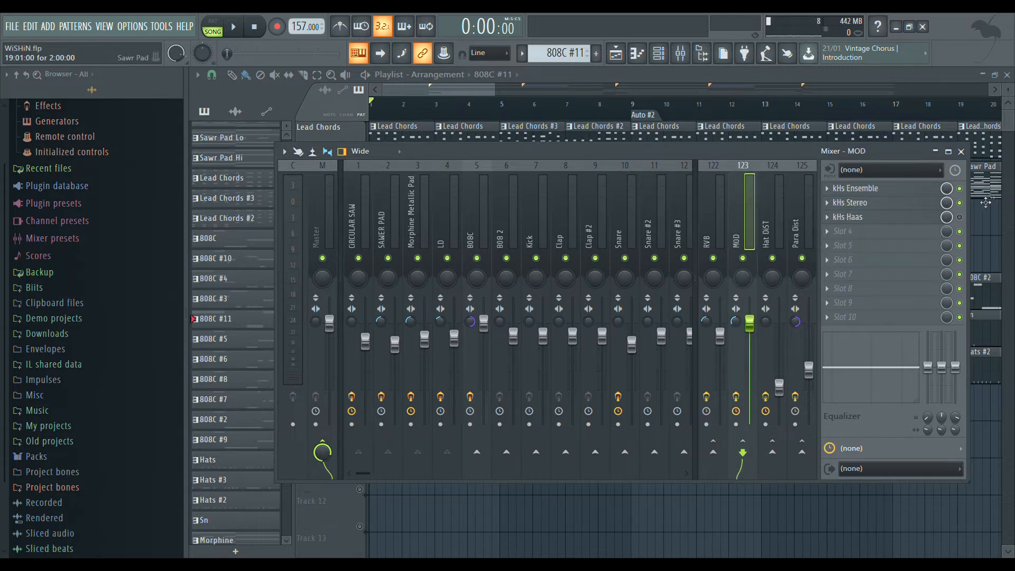
click(959, 203)
click(918, 193)
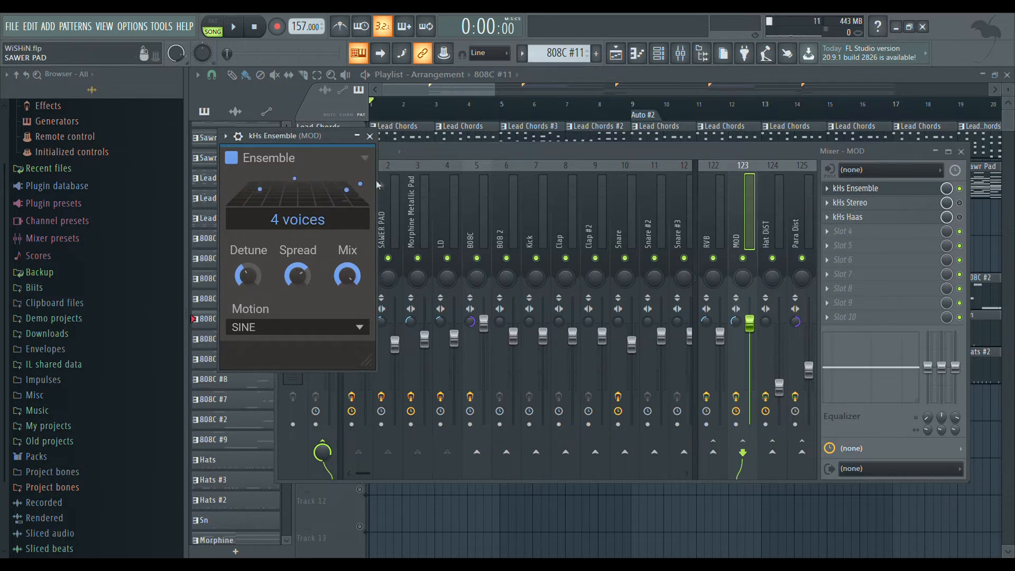
click(370, 136)
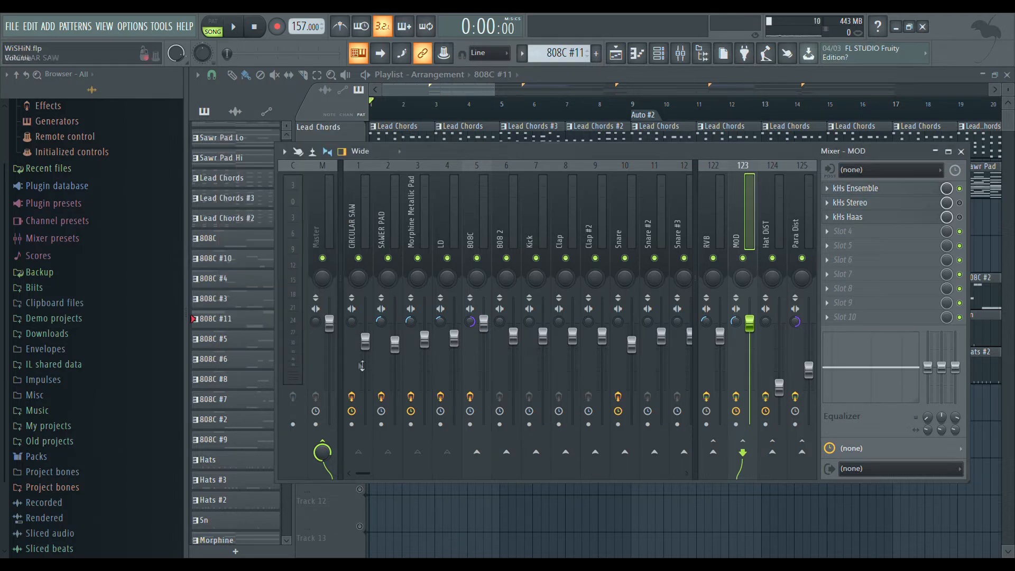
Compare the CIRCULAR SAW track and MOD bus during playback.
click(359, 219)
key(space)
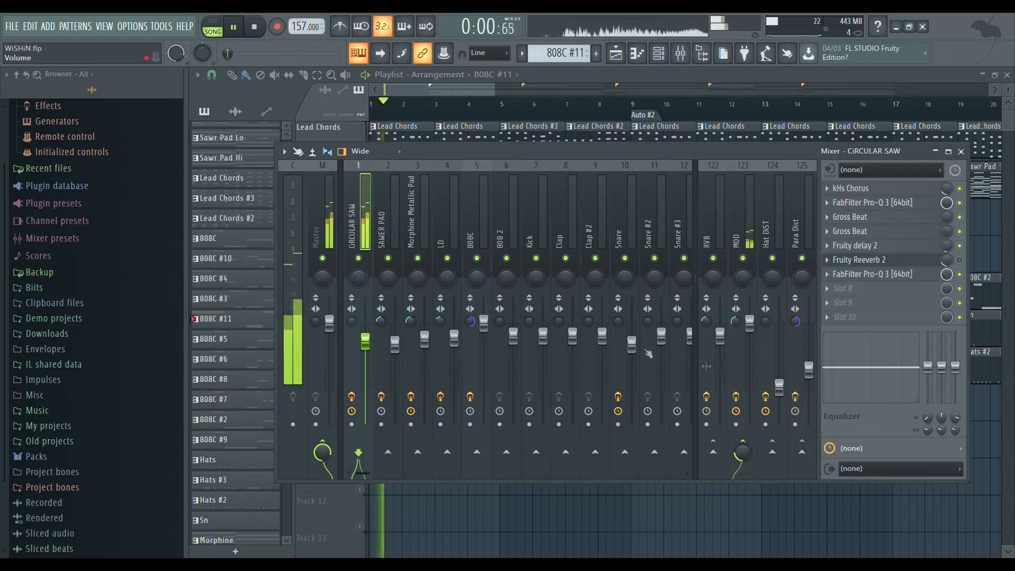
click(739, 231)
key(space)
click(348, 420)
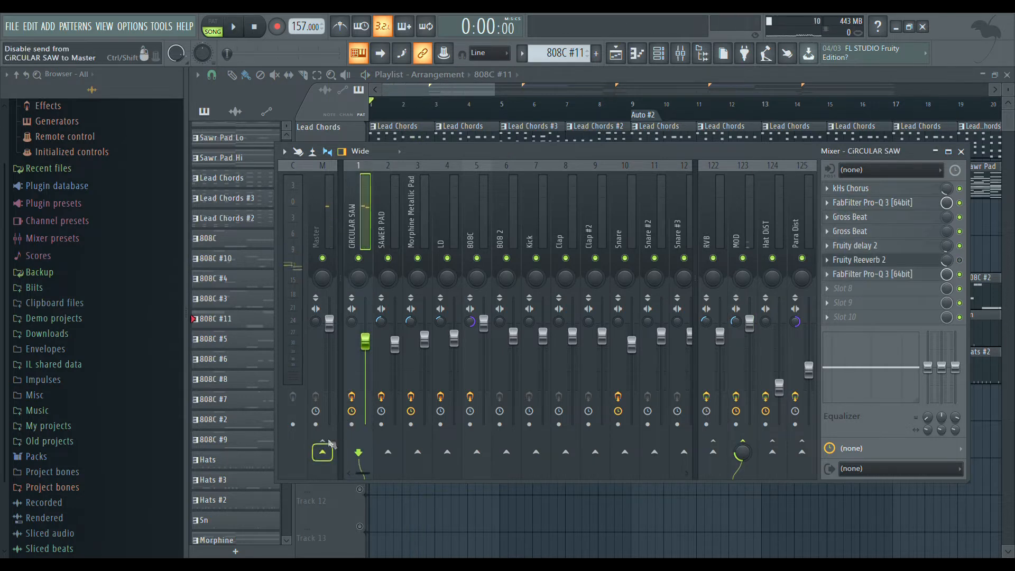
key(space)
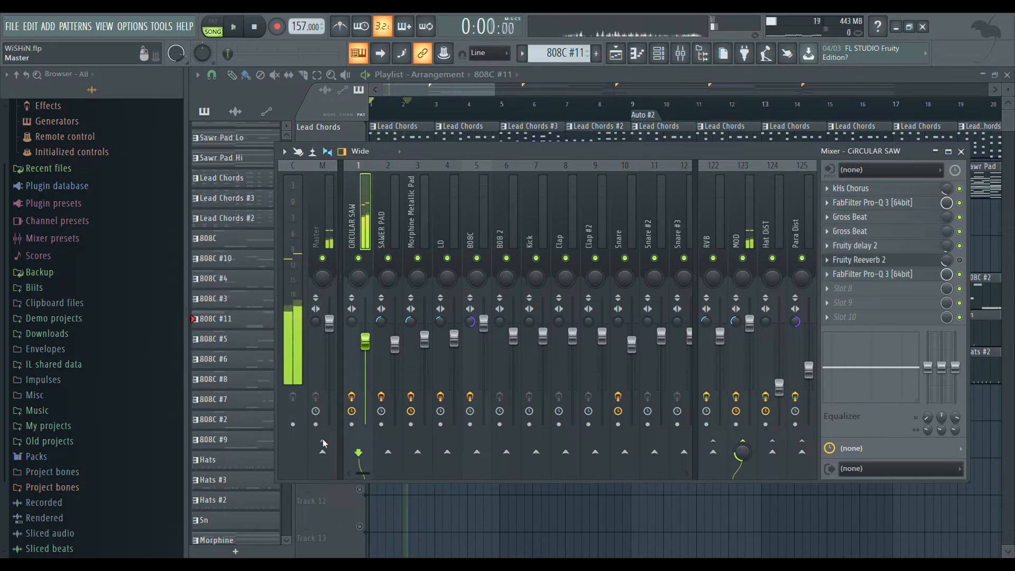
key(space)
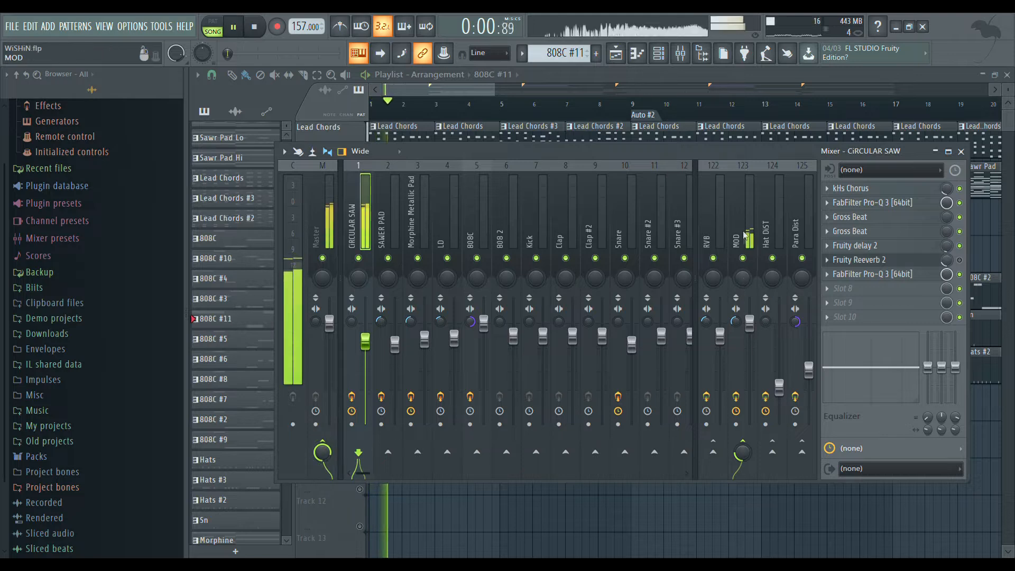
click(741, 223)
Open kHs Stereo, then toggle MOD's and CIRCULAR SAW's Master sends off and back on.
click(953, 205)
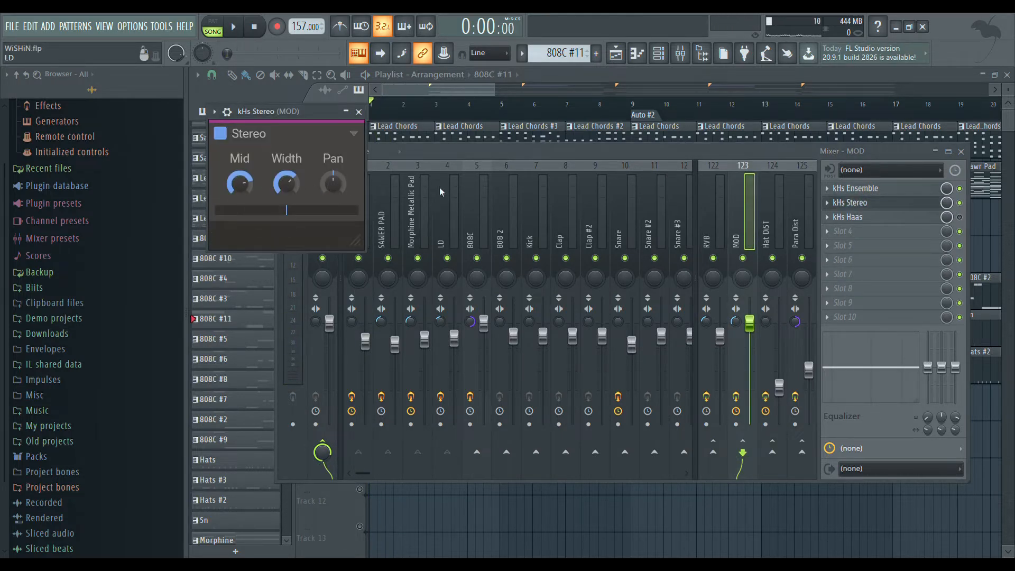
key(space)
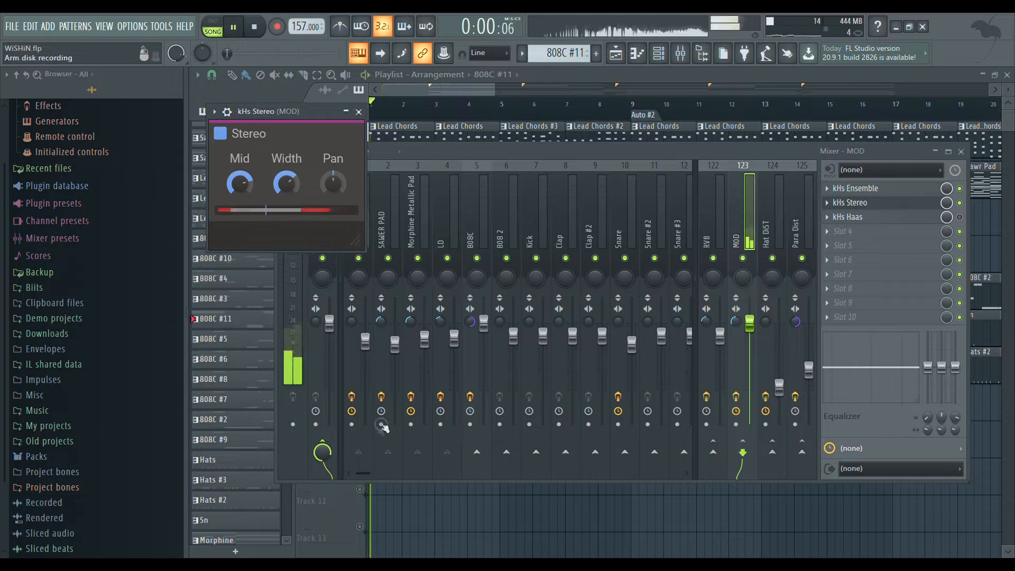
click(321, 449)
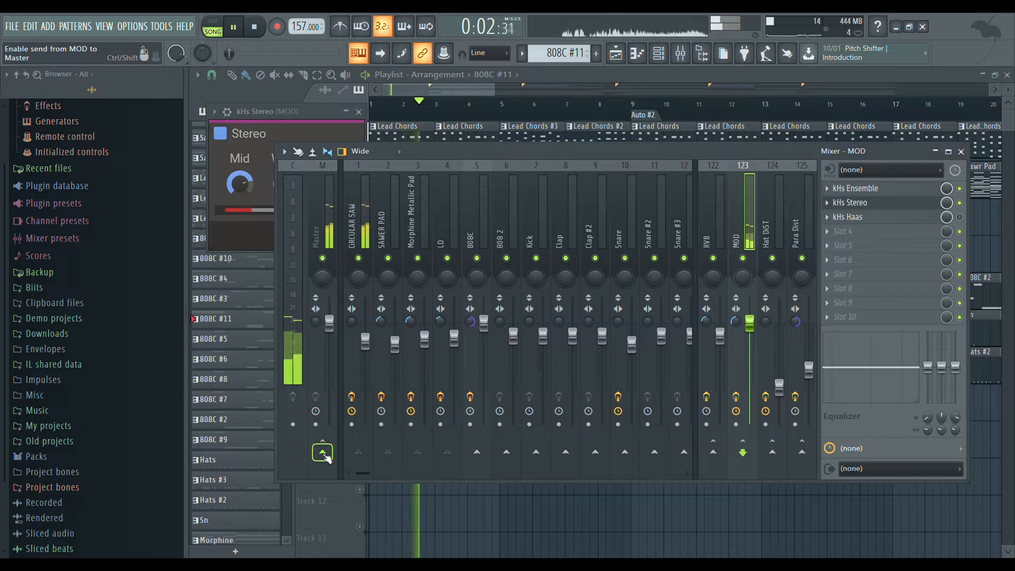
click(325, 454)
click(358, 209)
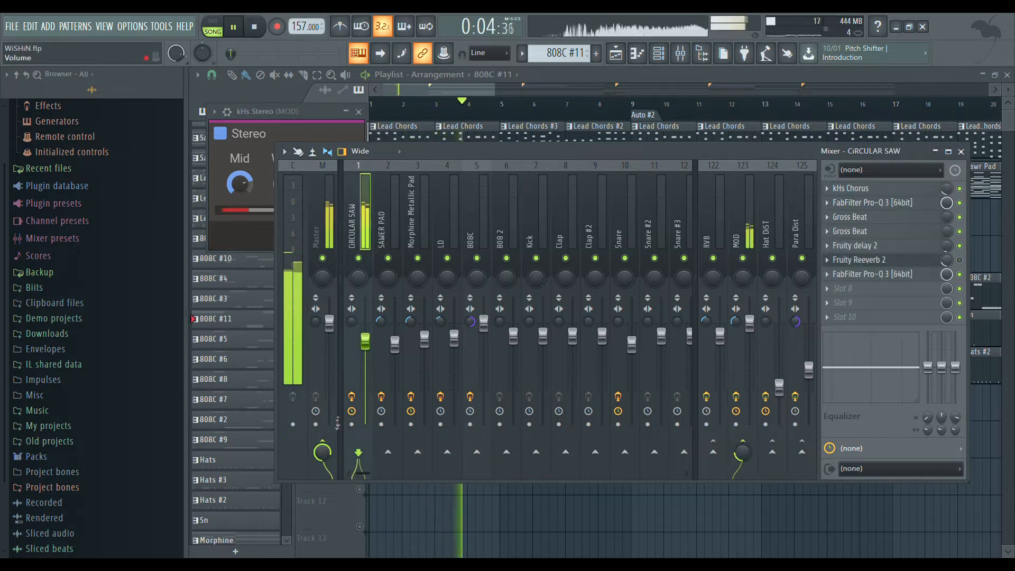
click(323, 450)
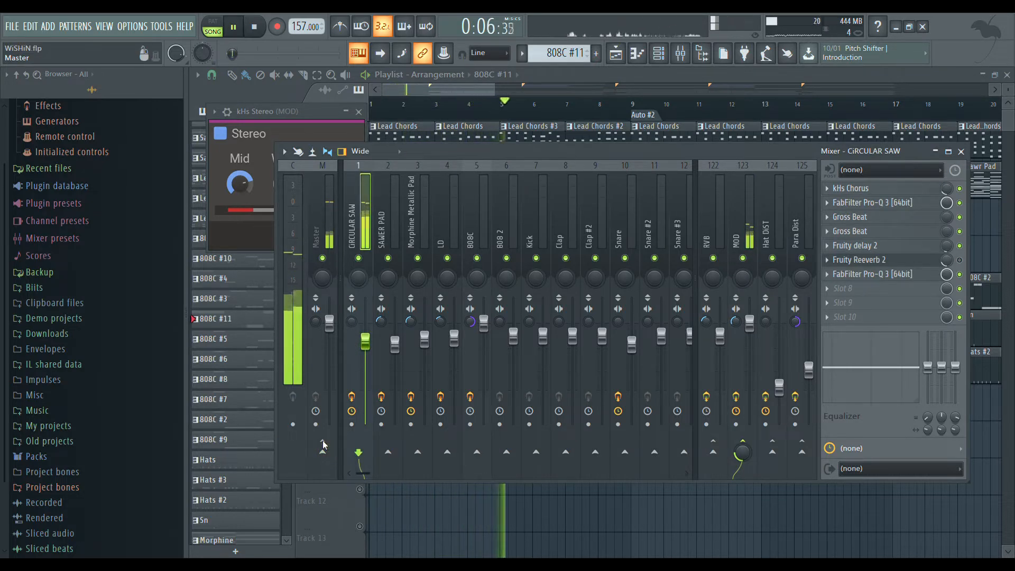
click(323, 452)
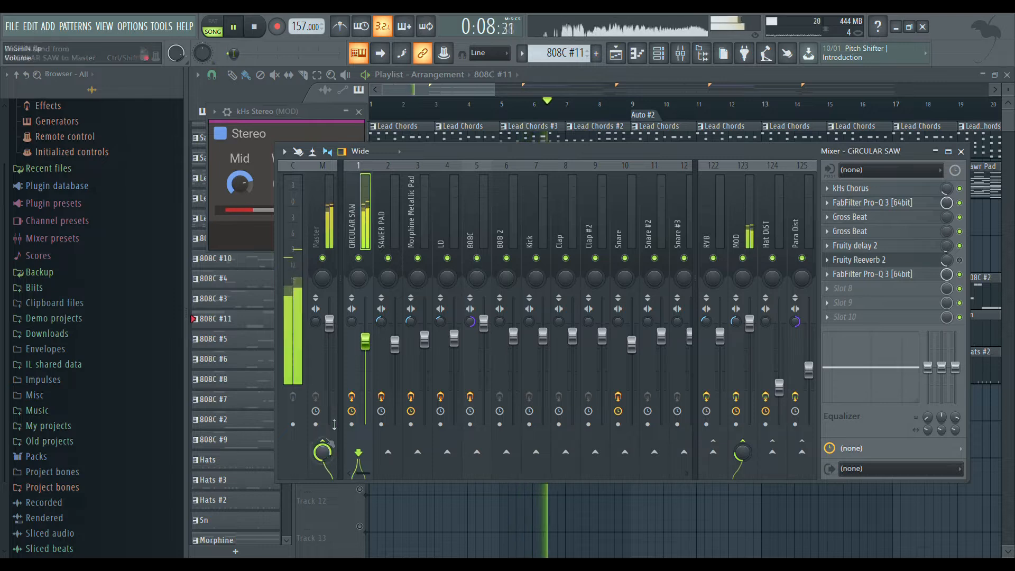
key(space)
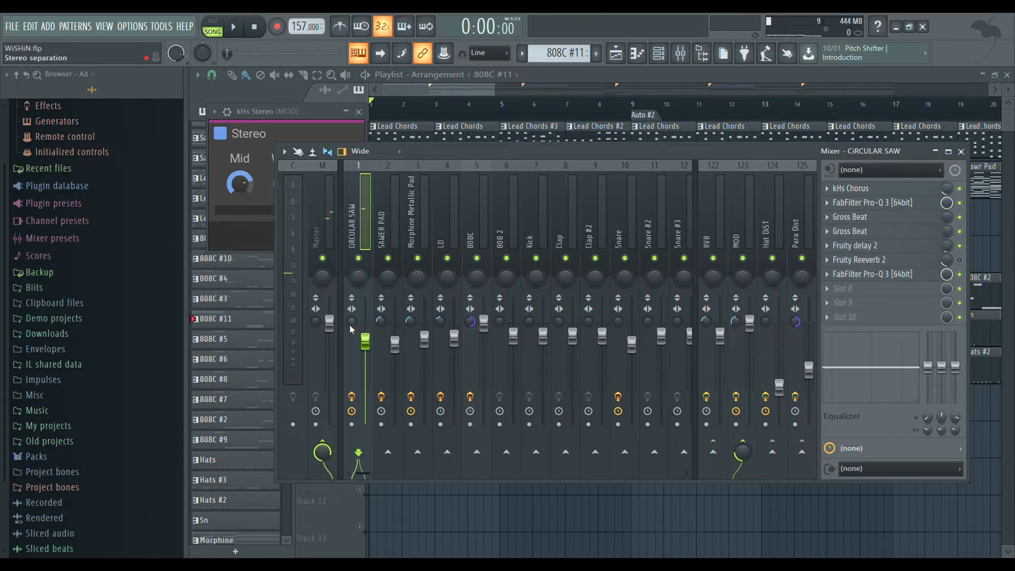
Set CIRCULAR SAW's stereo separation to 45% while the song plays.
key(space)
drag(351, 322, 350, 309)
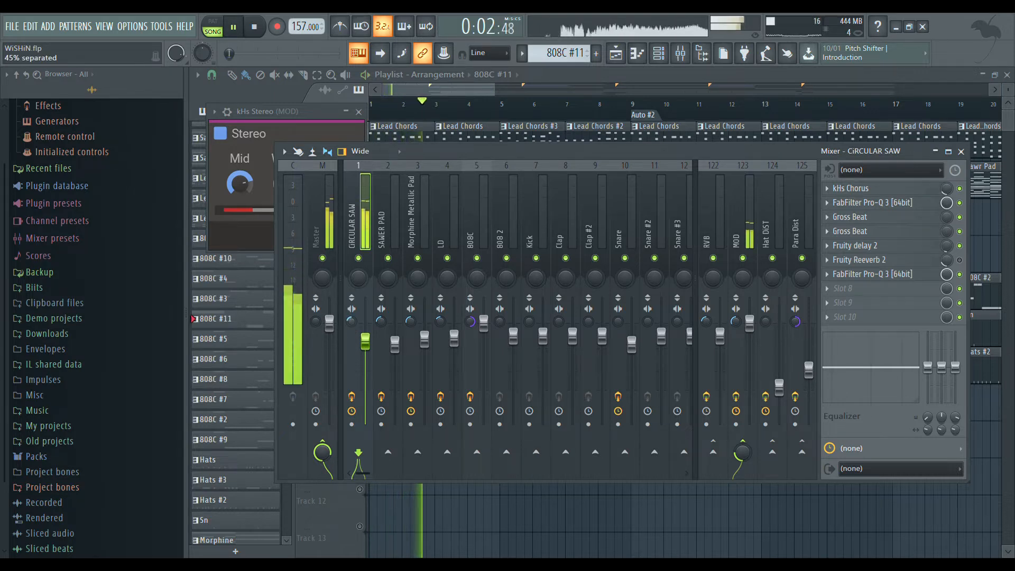
key(space)
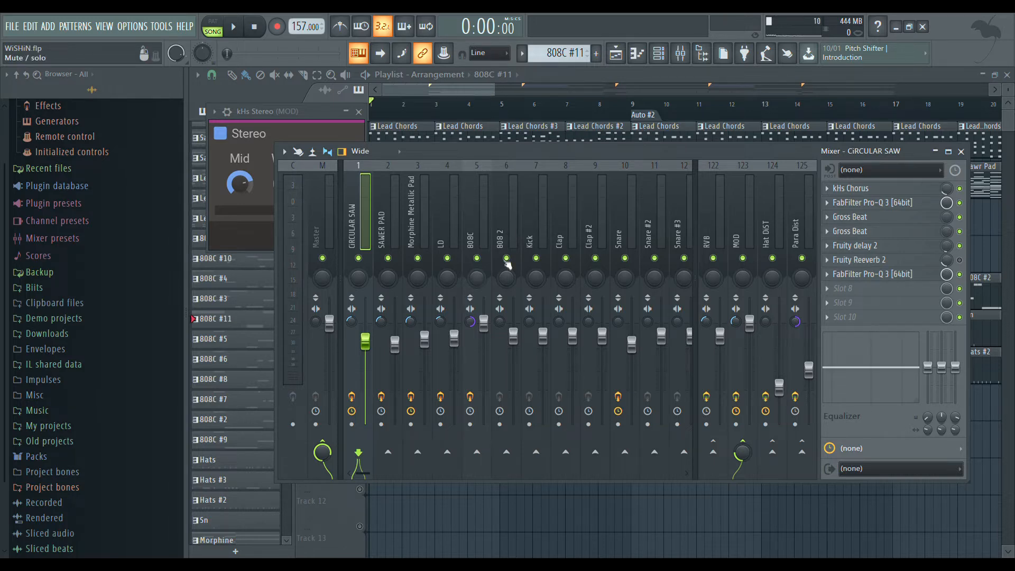
Start playback from bar 25, solo Track 6 with Lead Chords, and reselect CIRCULAR SAW.
click(471, 227)
drag(501, 95, 580, 91)
click(527, 109)
right_click(360, 304)
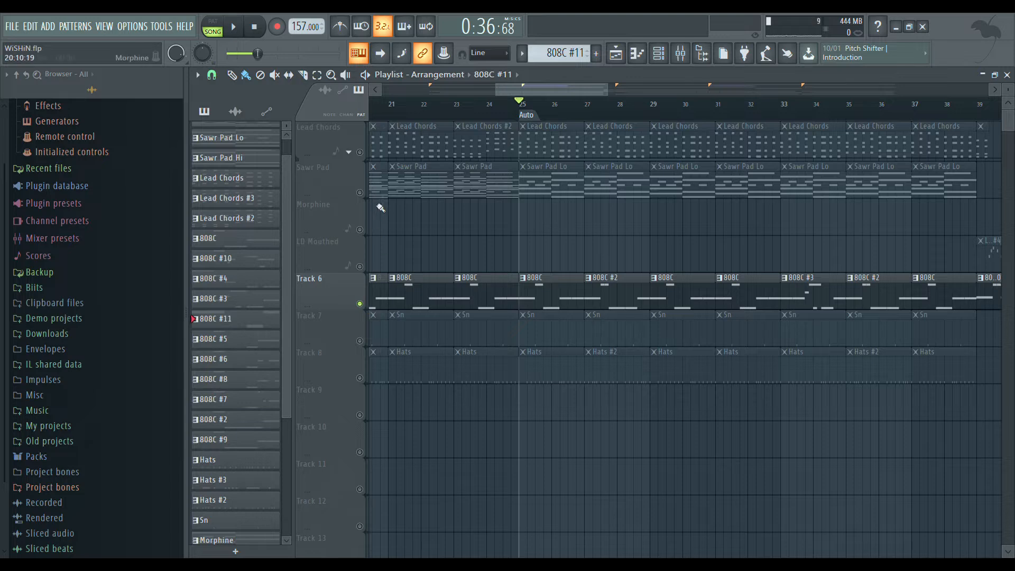
click(360, 152)
click(681, 56)
click(368, 234)
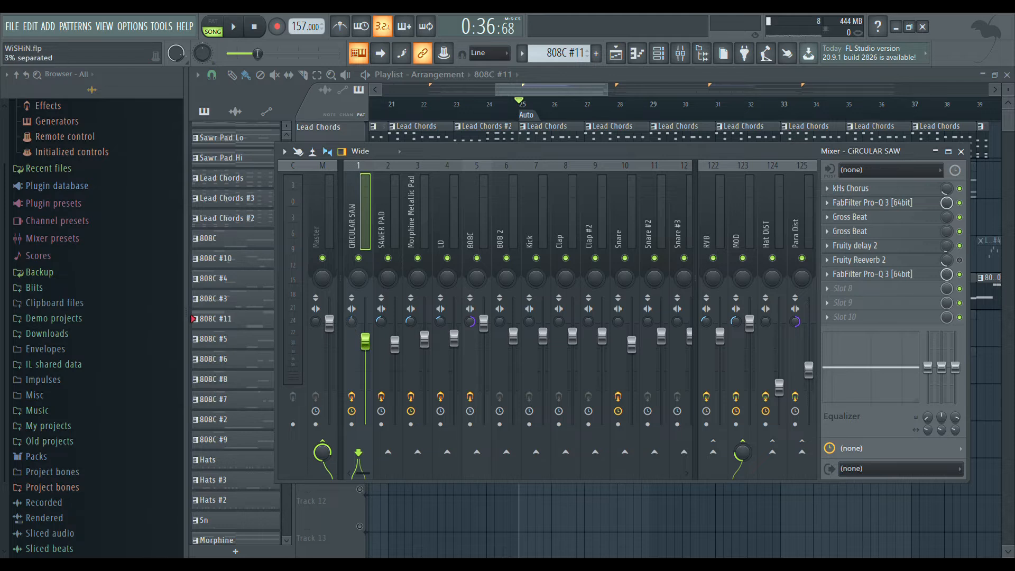
Turn off CIRCULAR SAW's MOD send and listen without it.
click(743, 442)
click(351, 397)
key(space)
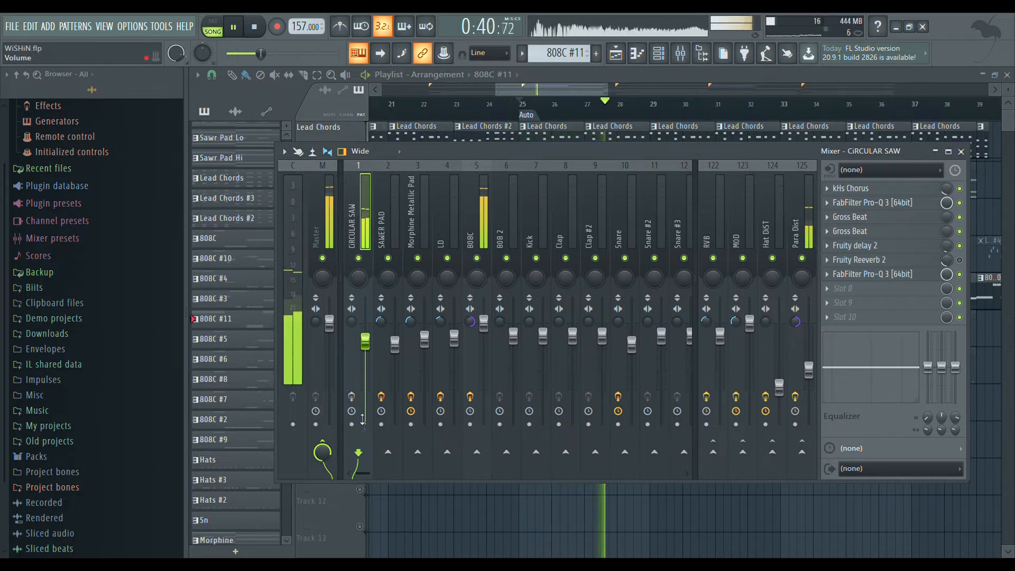
key(space)
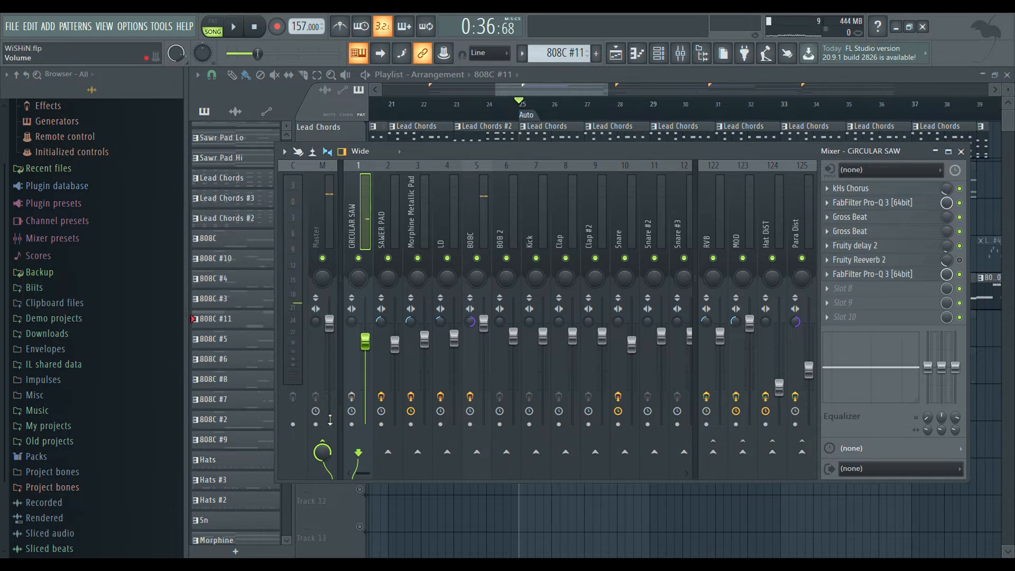
Turn the MOD send back on, set separation to about 48%, and select 808C.
click(755, 458)
key(space)
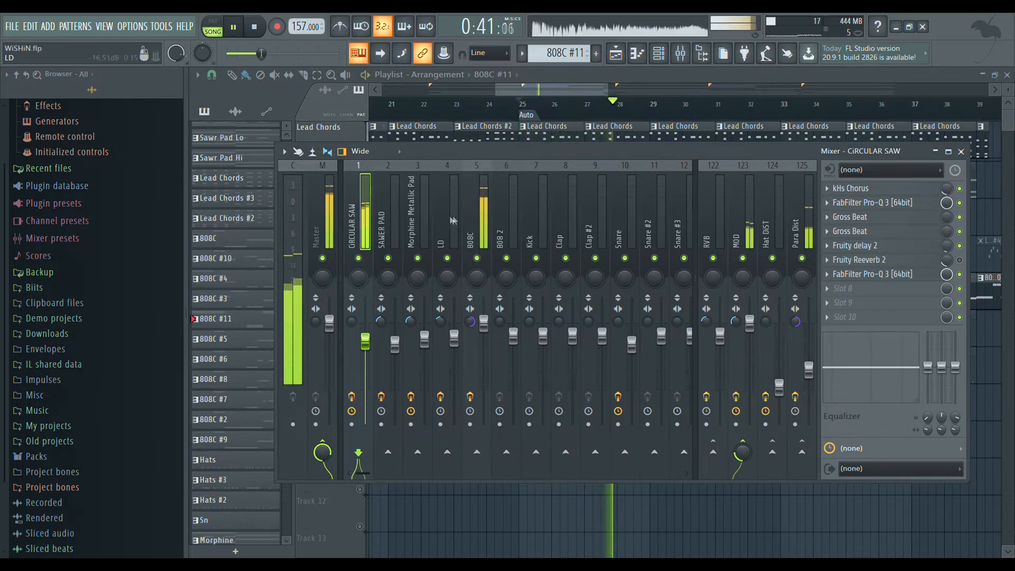
drag(351, 321, 351, 346)
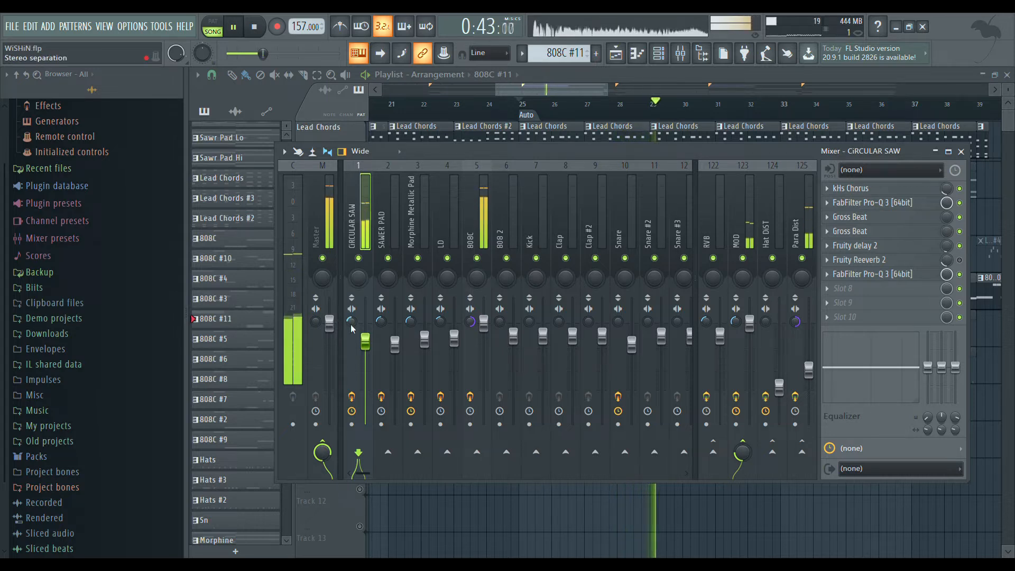
key(space)
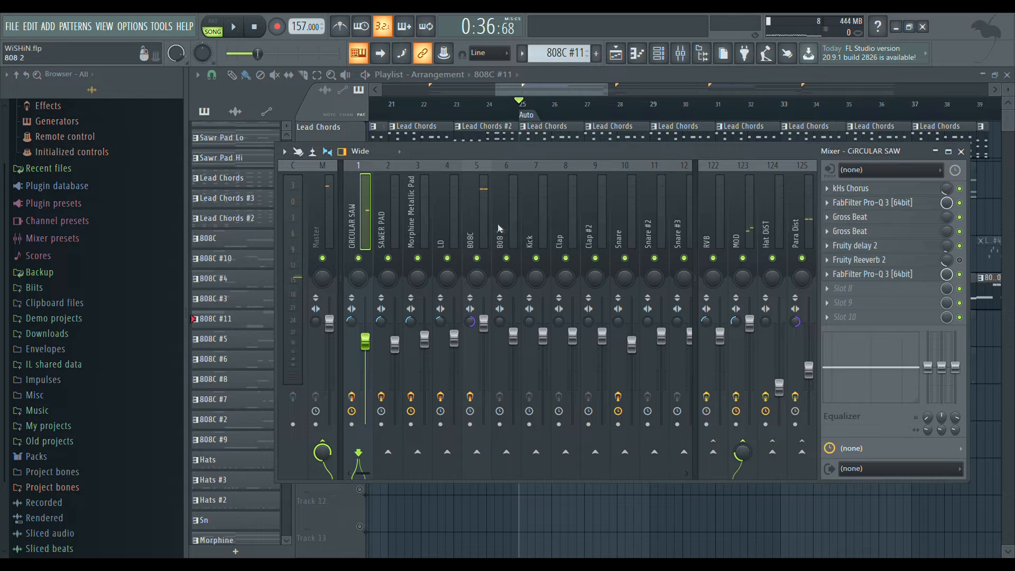
click(480, 224)
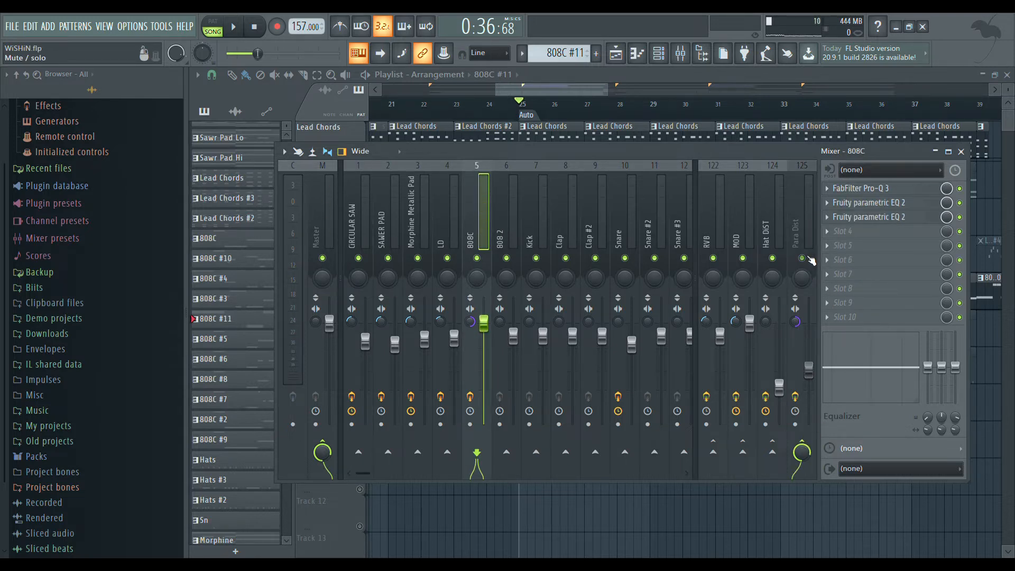
Remove 808C's direct route to Master so it plays through Para Dist.
key(space)
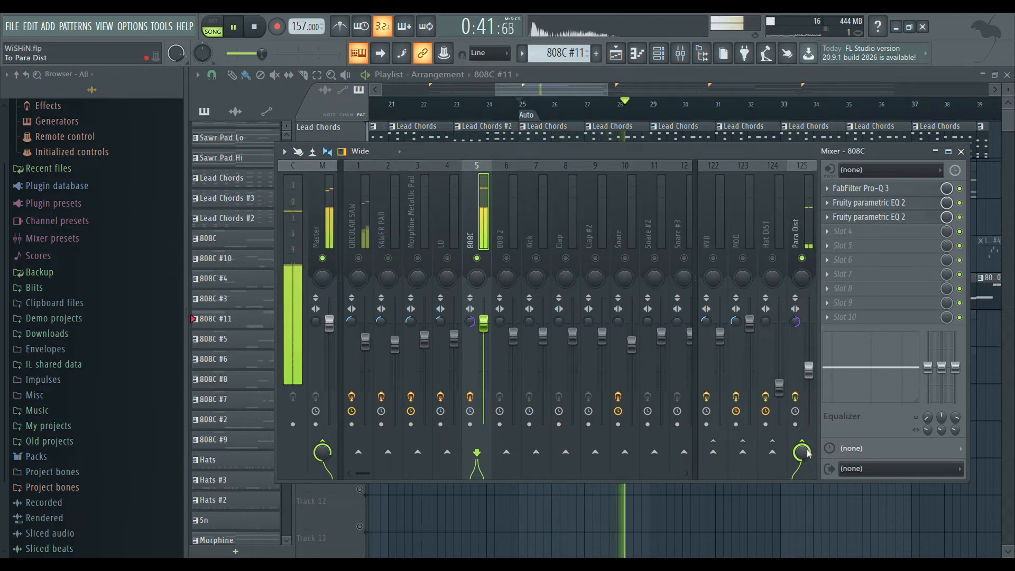
click(808, 259)
key(space)
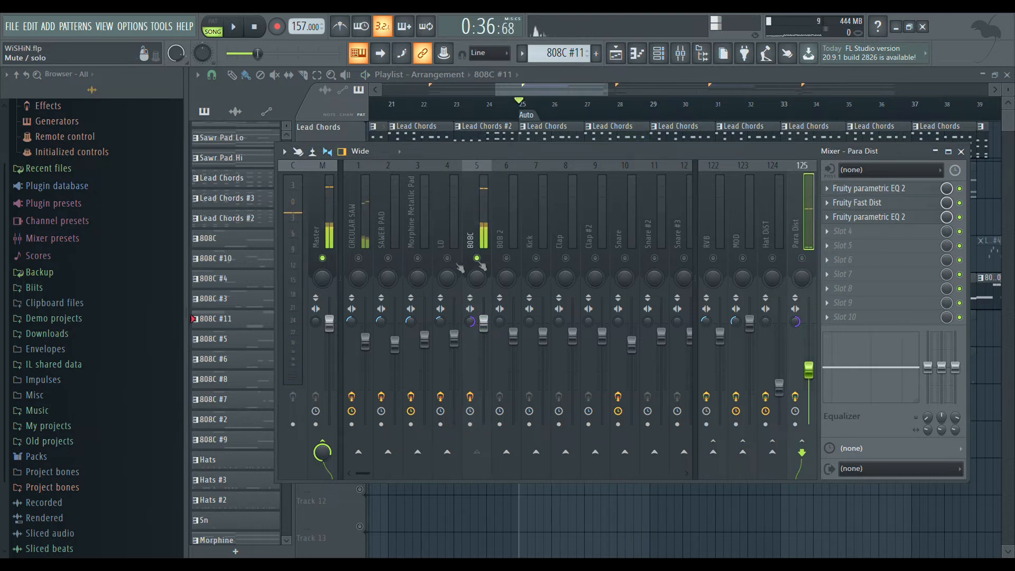
click(475, 235)
click(322, 452)
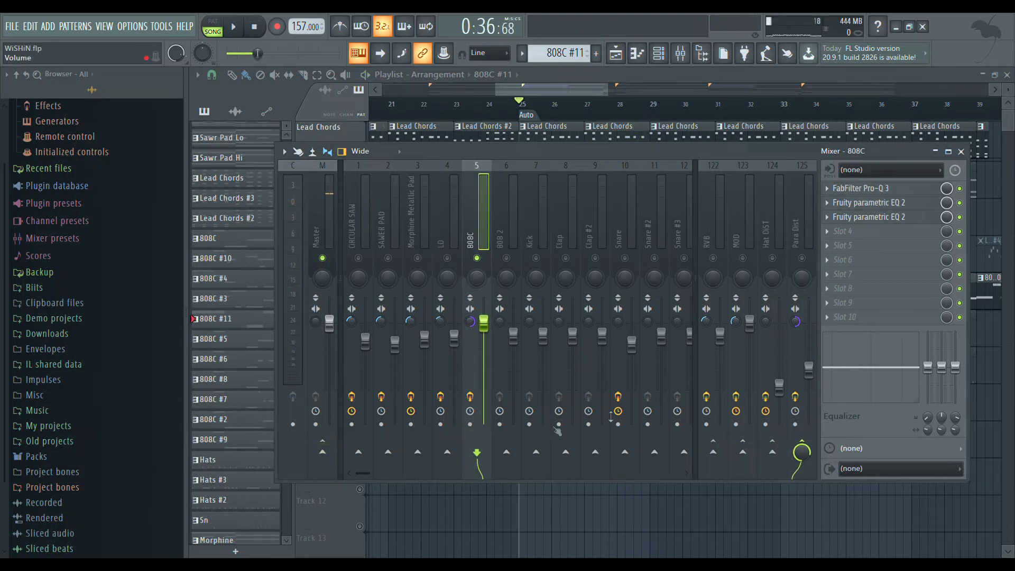
key(space)
Check Para Dist's Fruity Fast Dist and parametric EQ 2 plugins, then release the 808C solo.
click(796, 243)
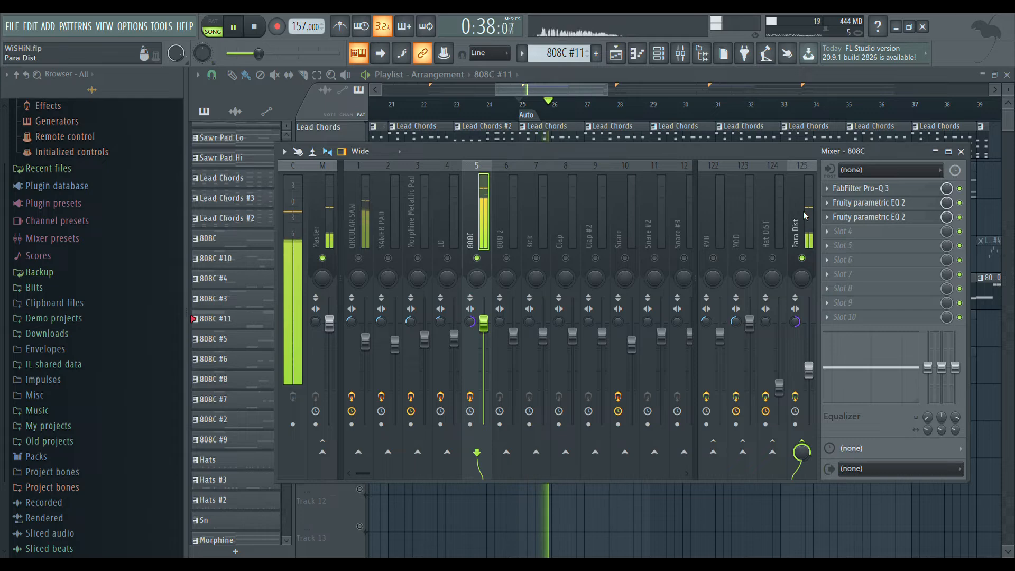
click(870, 206)
click(870, 206)
click(888, 190)
click(888, 190)
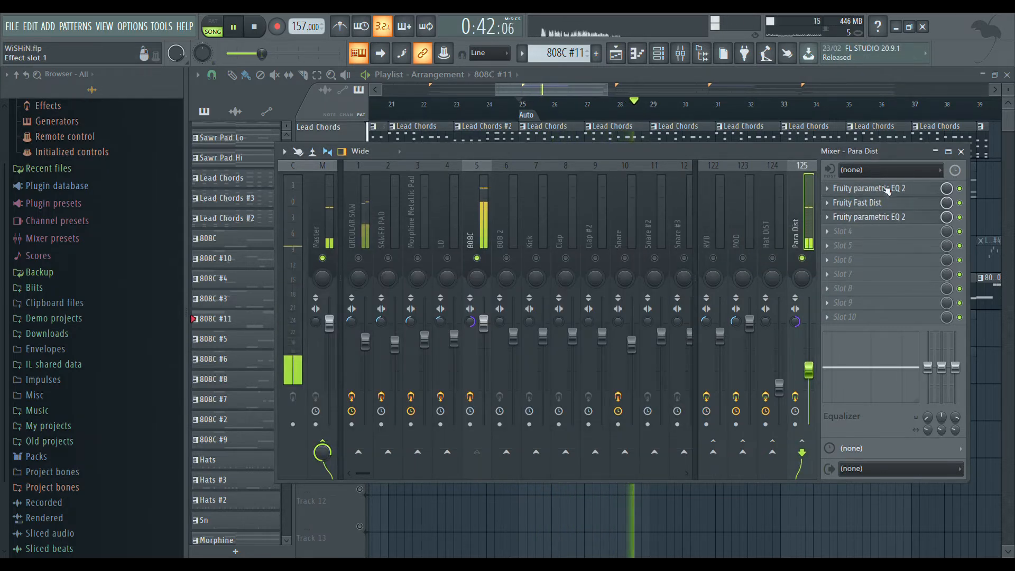
click(888, 190)
click(888, 191)
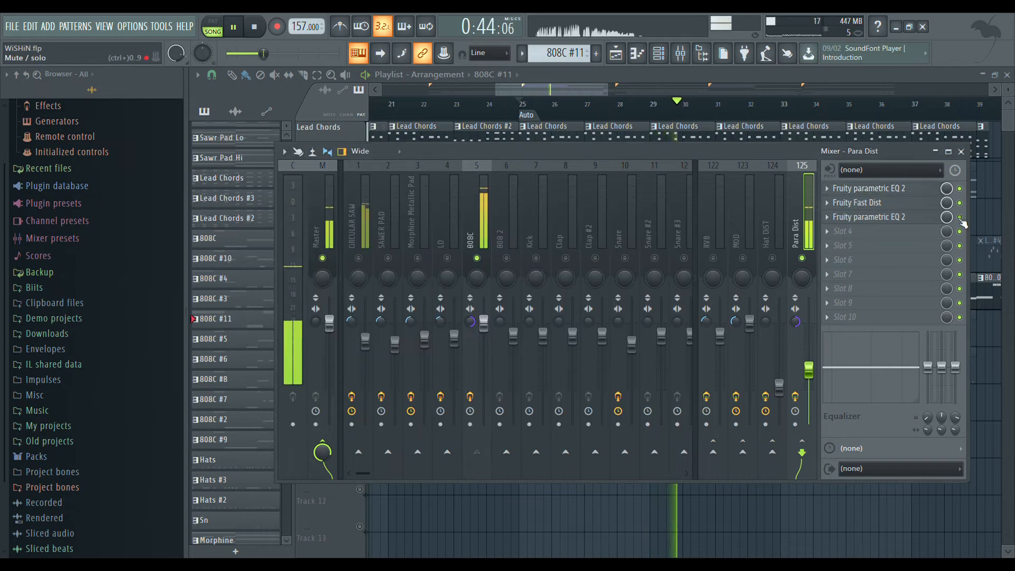
right_click(477, 259)
key(space)
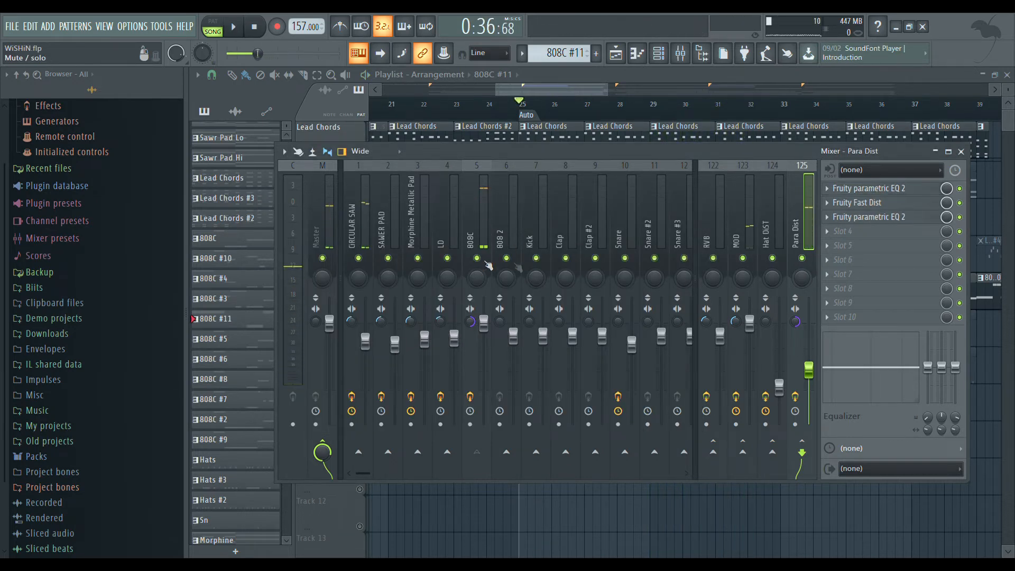
Toggle playlist Track 8's solo and play from bar 25.
mouse_move(570, 90)
mouse_down()
mouse_move(613, 90)
mouse_move(576, 99)
mouse_up()
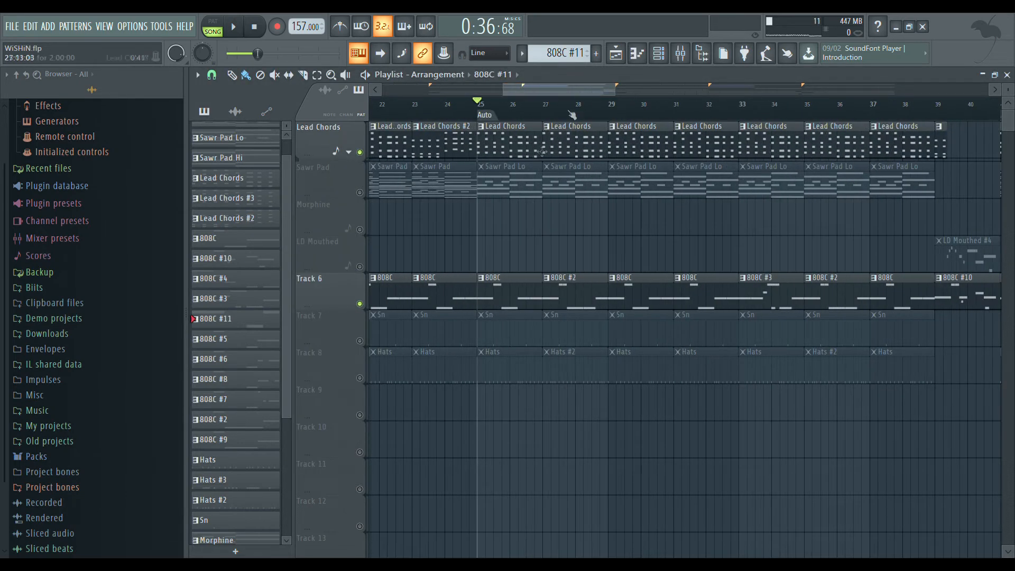
right_click(363, 379)
right_click(364, 379)
key(space)
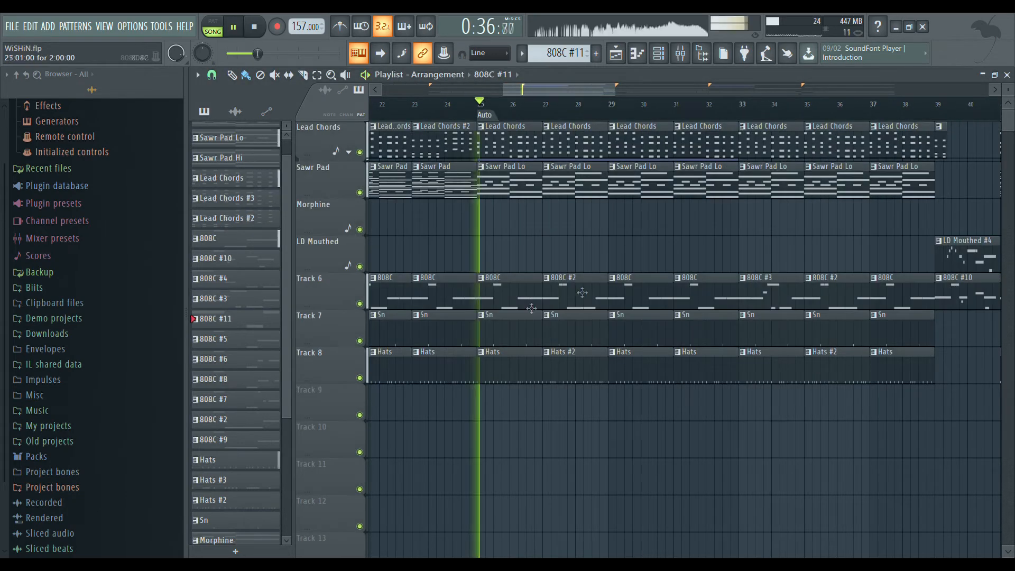
In the mixer, mute the Hat DiST bus.
key(F9)
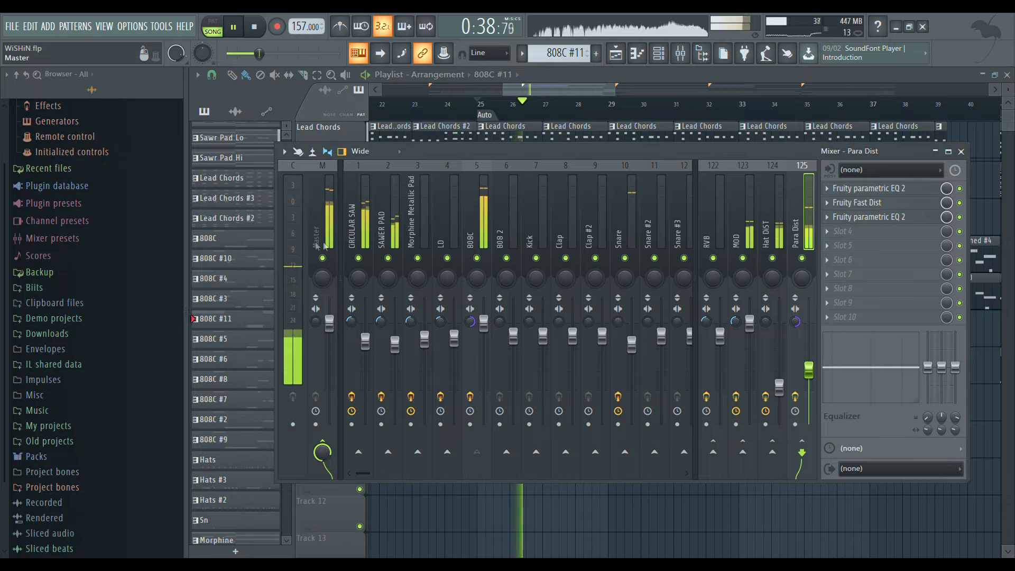
click(486, 262)
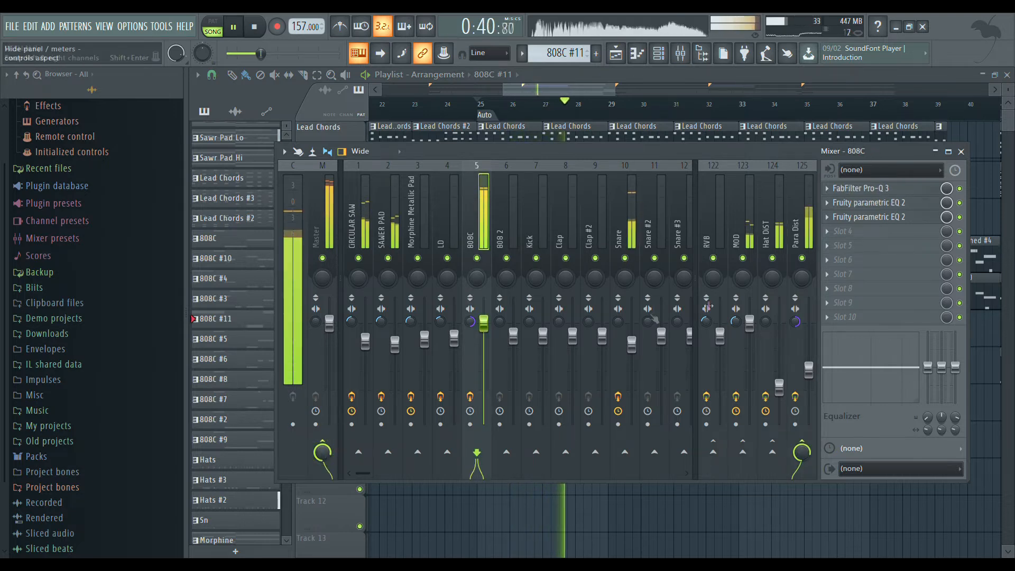
key(space)
click(777, 251)
click(772, 258)
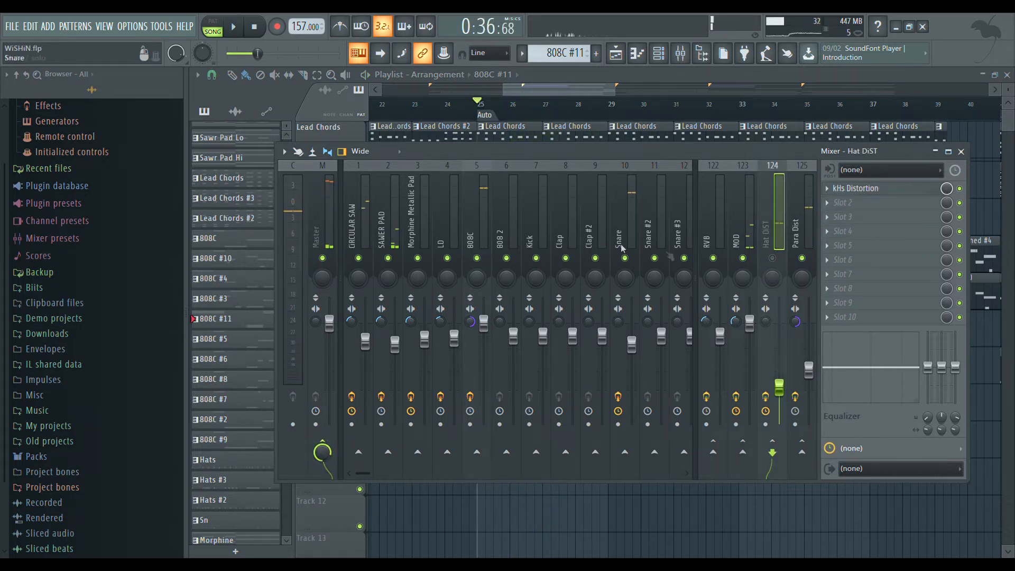
Solo playlist Track 8 with the hats and play from bar 25.
drag(570, 92, 576, 94)
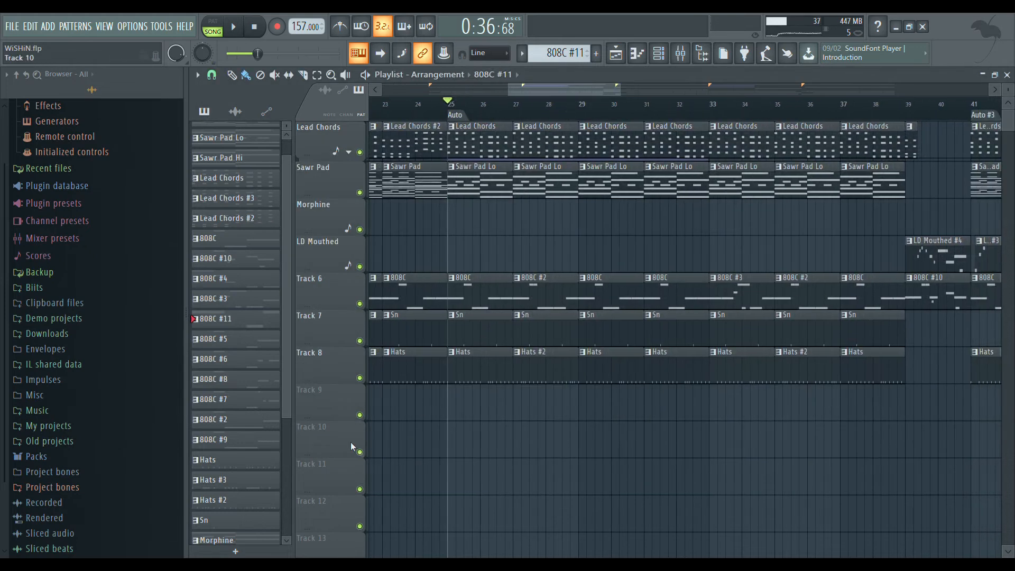
right_click(360, 378)
key(space)
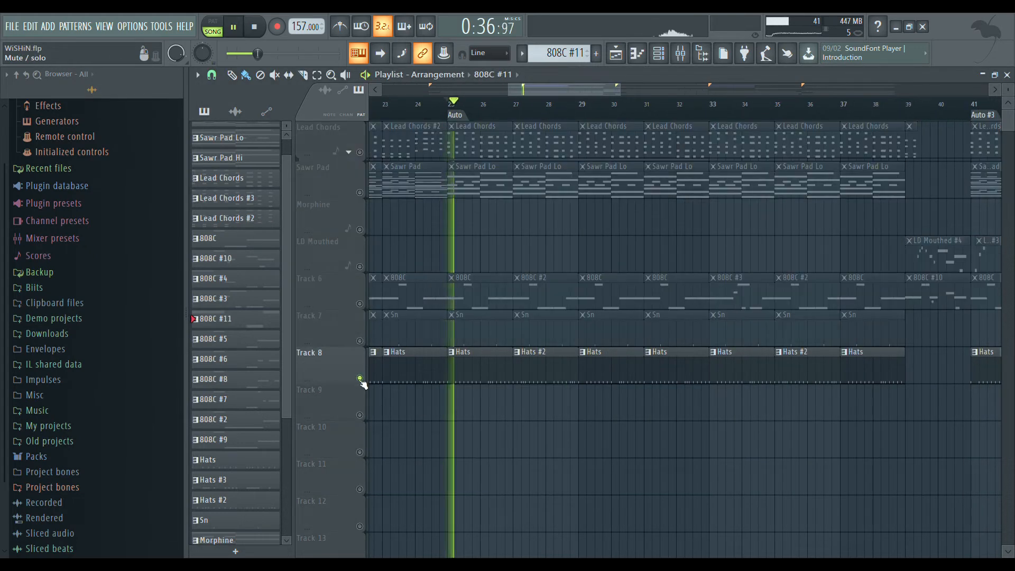
click(680, 52)
Unmute Hat DiST, listen again, and close the kHs Stereo window.
click(773, 258)
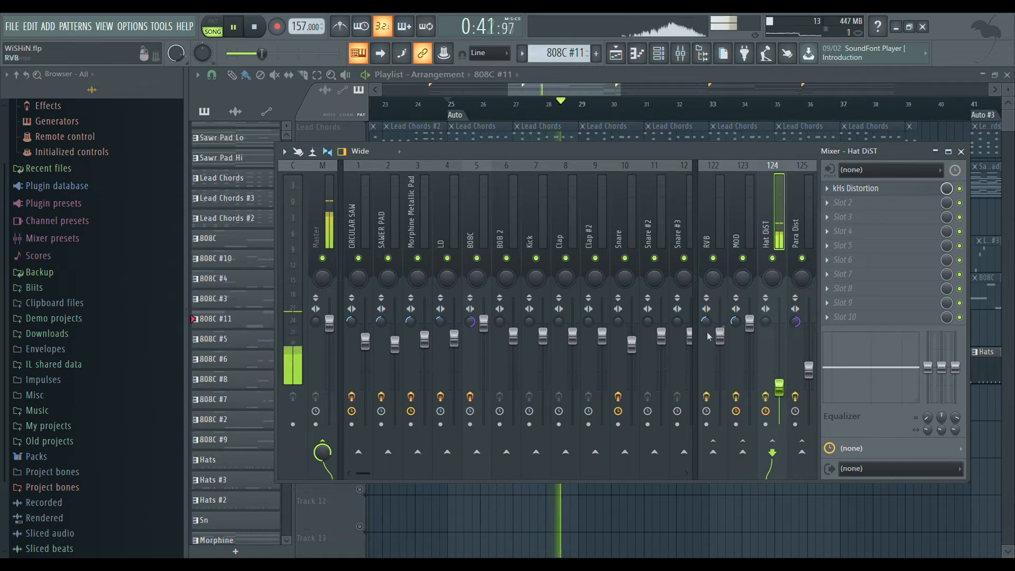
key(F9)
key(space)
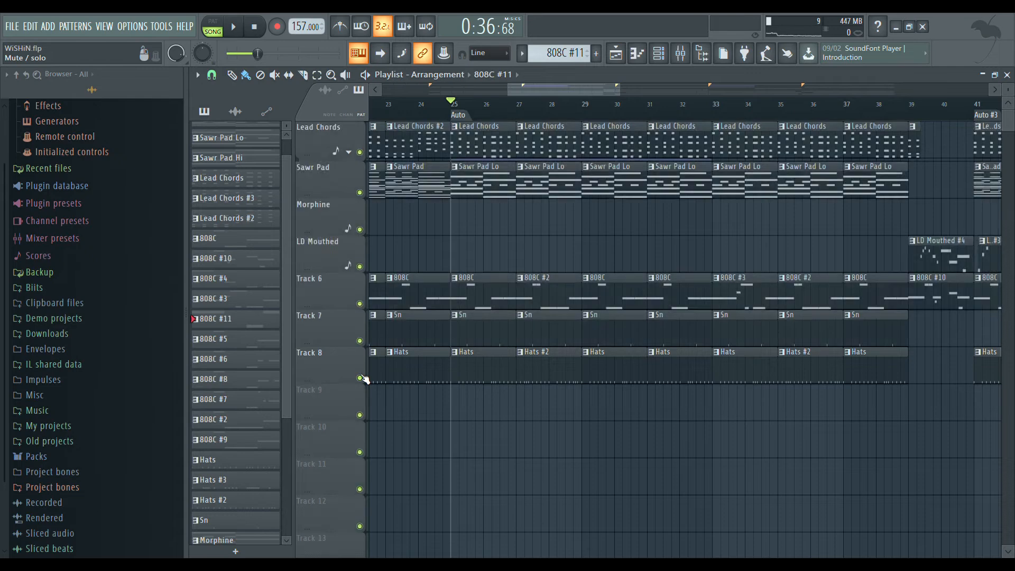
key(F9)
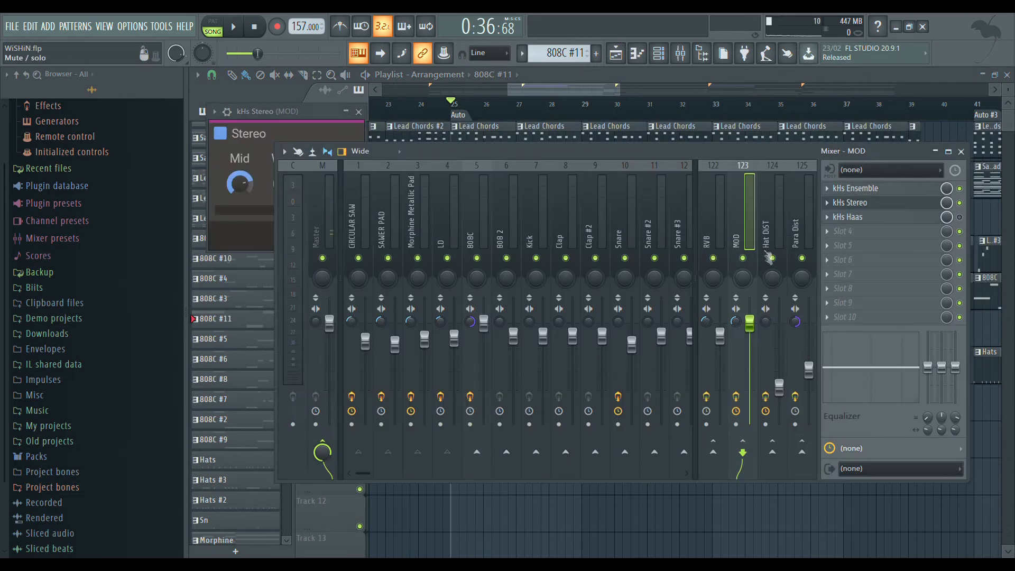
key(space)
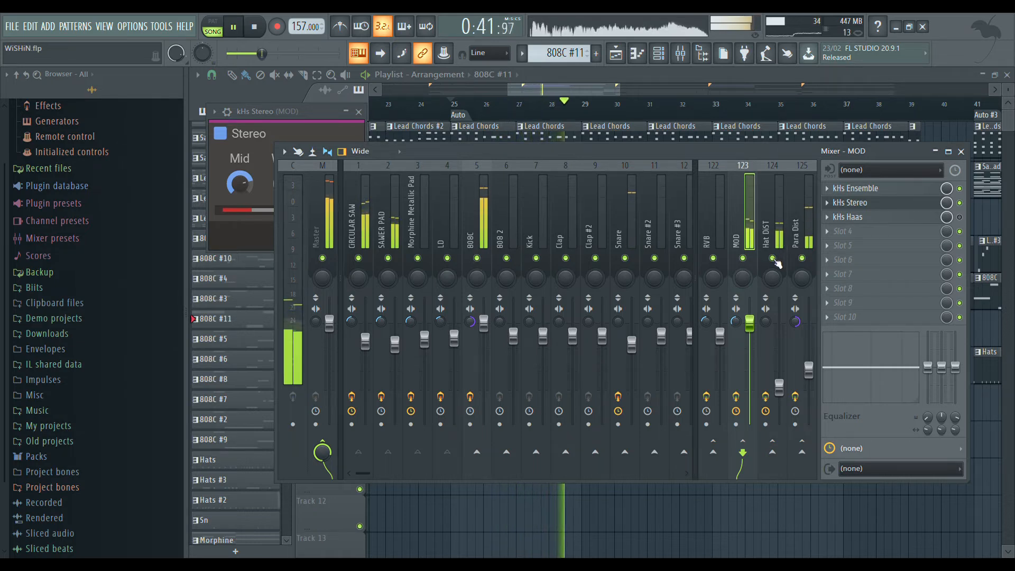
click(914, 206)
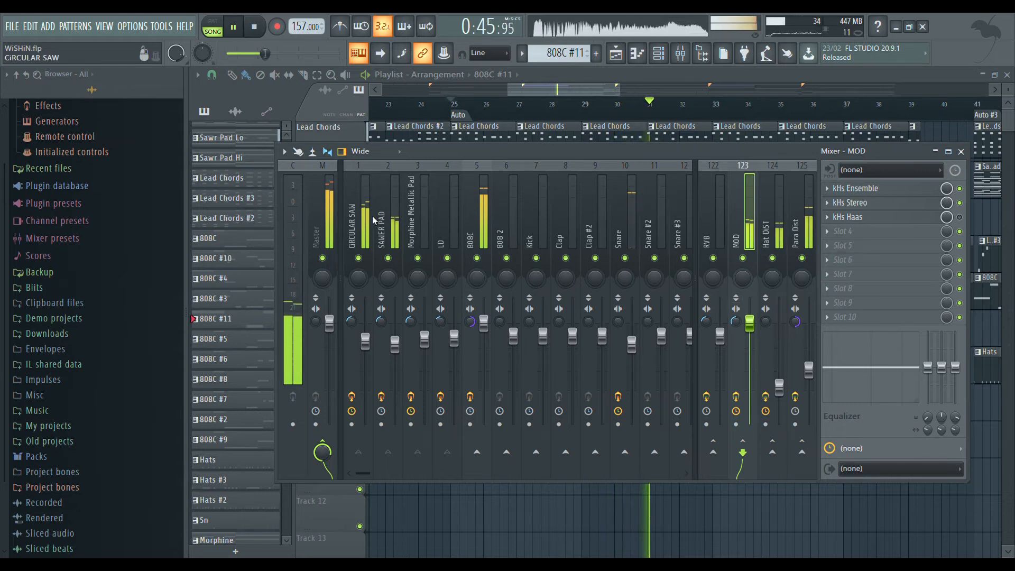
key(space)
Zoom the playlist out, move the song position to bar 9, and show the mixer.
drag(510, 89, 391, 95)
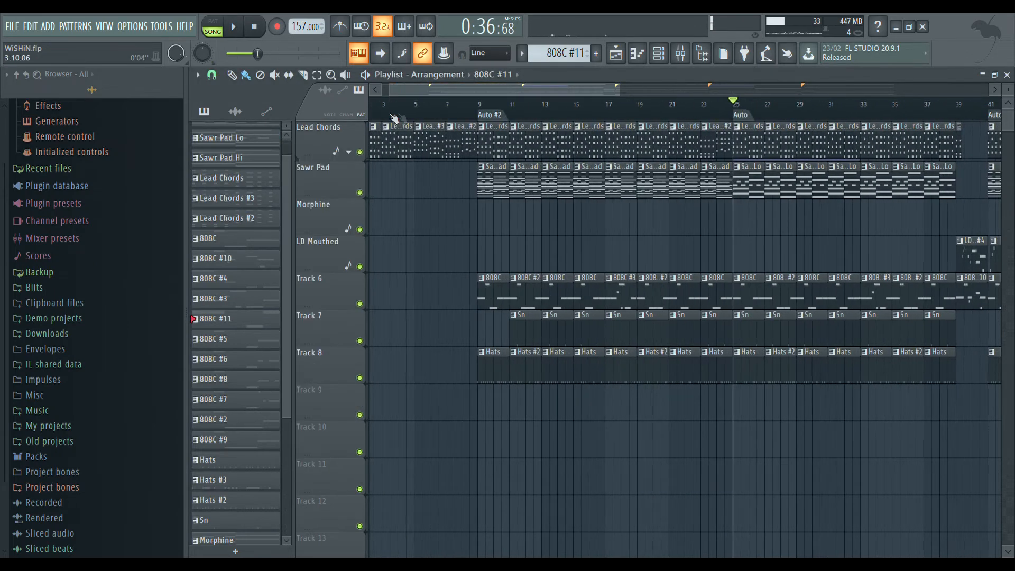
click(476, 104)
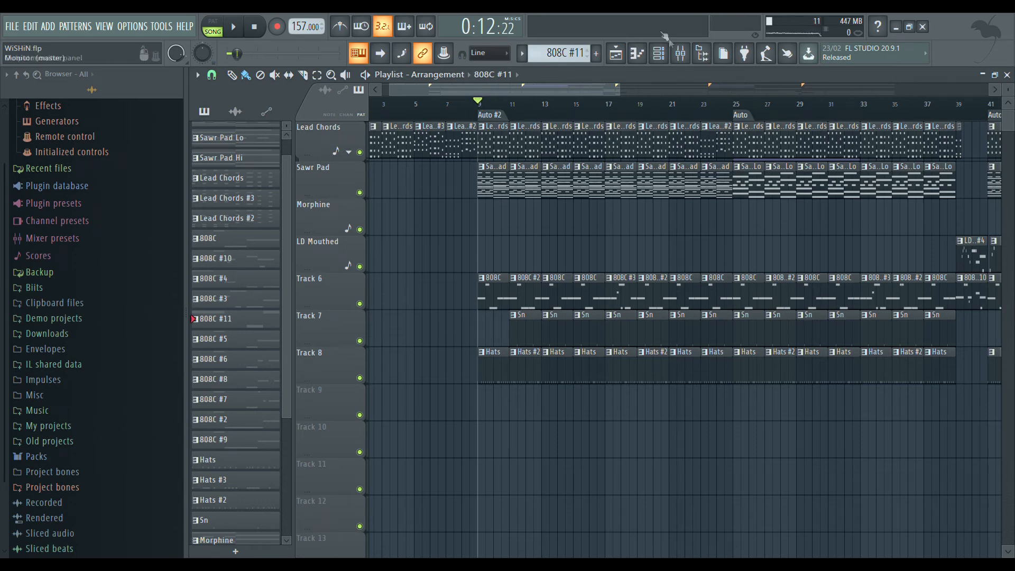
click(681, 55)
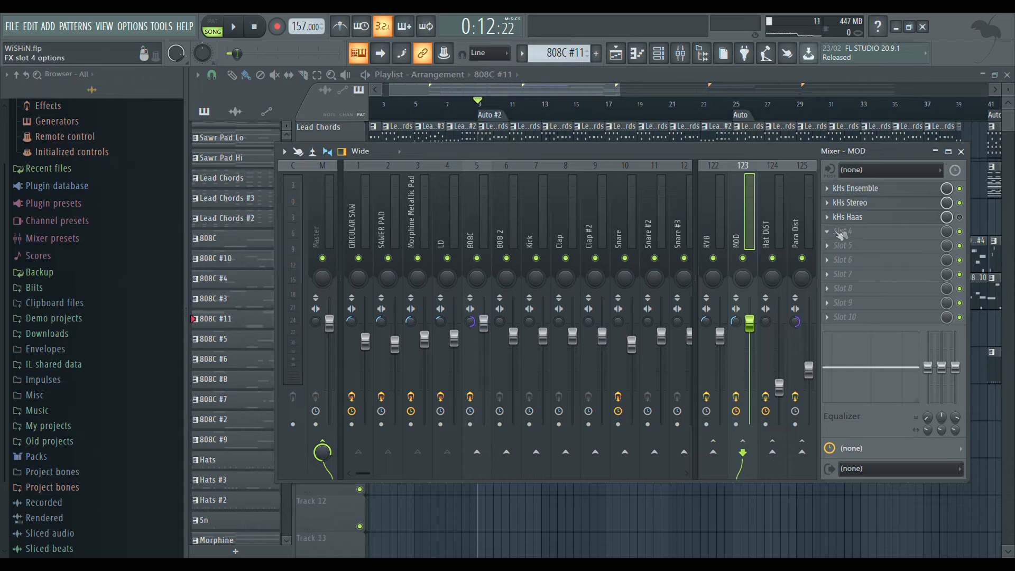
click(929, 219)
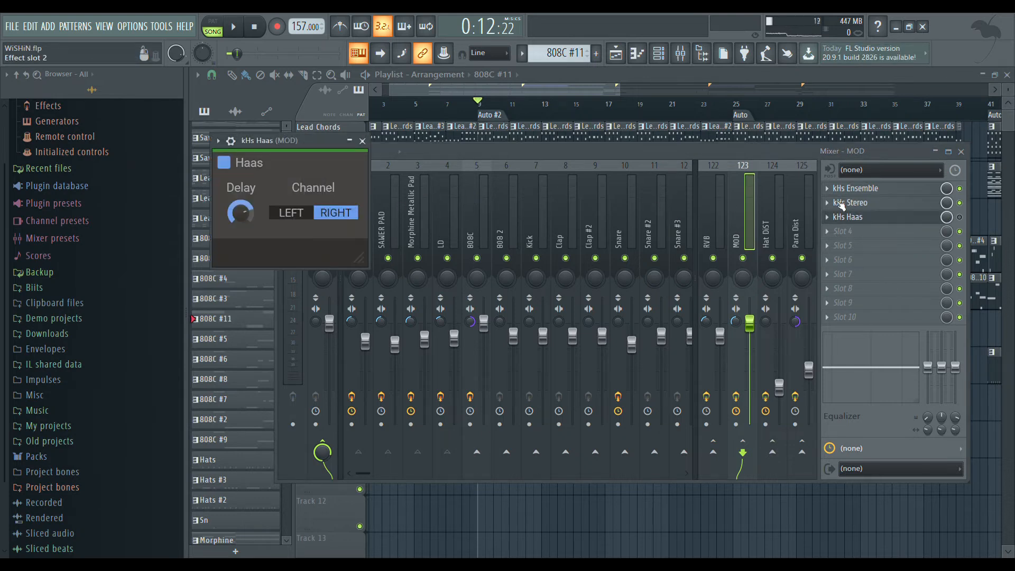
drag(284, 148, 530, 185)
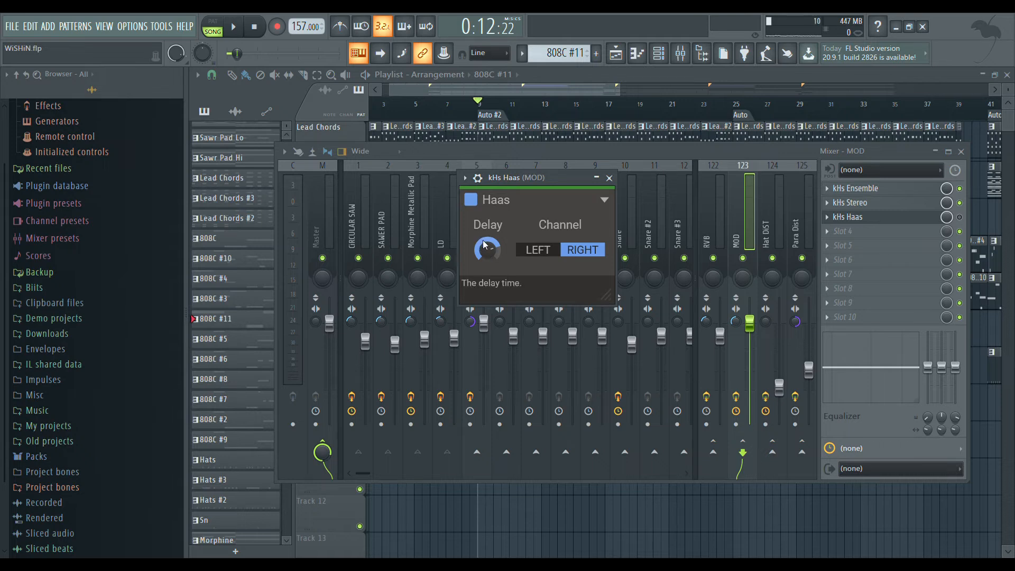
drag(606, 295, 646, 325)
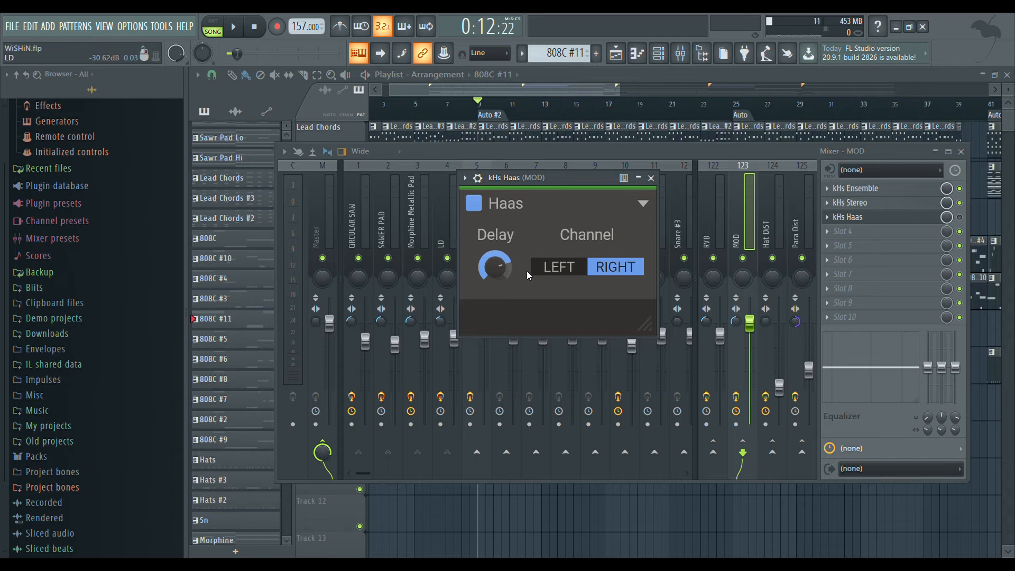
click(650, 178)
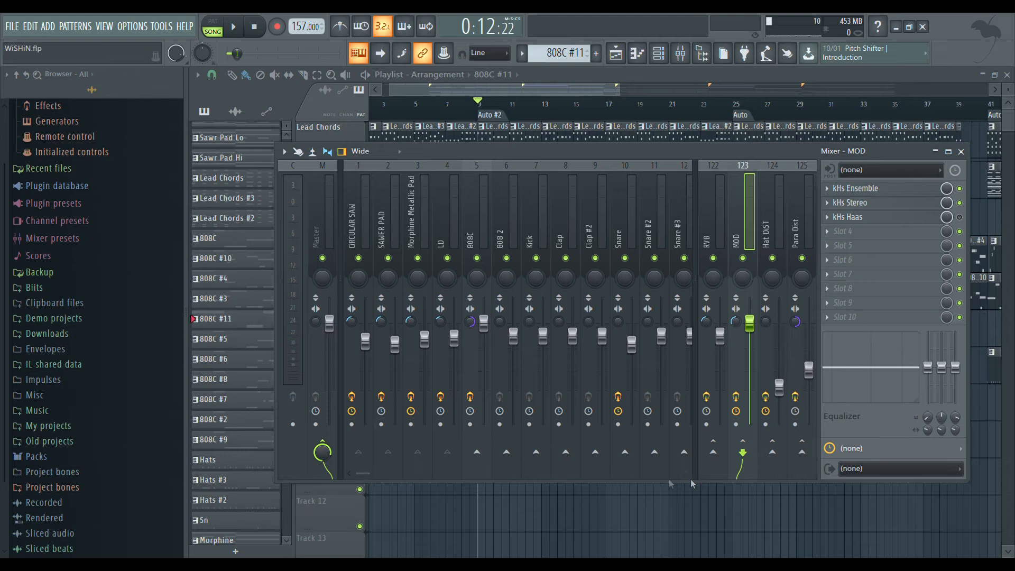
Review Master, SAWER PAD and 808C chains, then load FabFilter Pro-C 2 into CIRCULAR SAW's Slot 8.
click(320, 224)
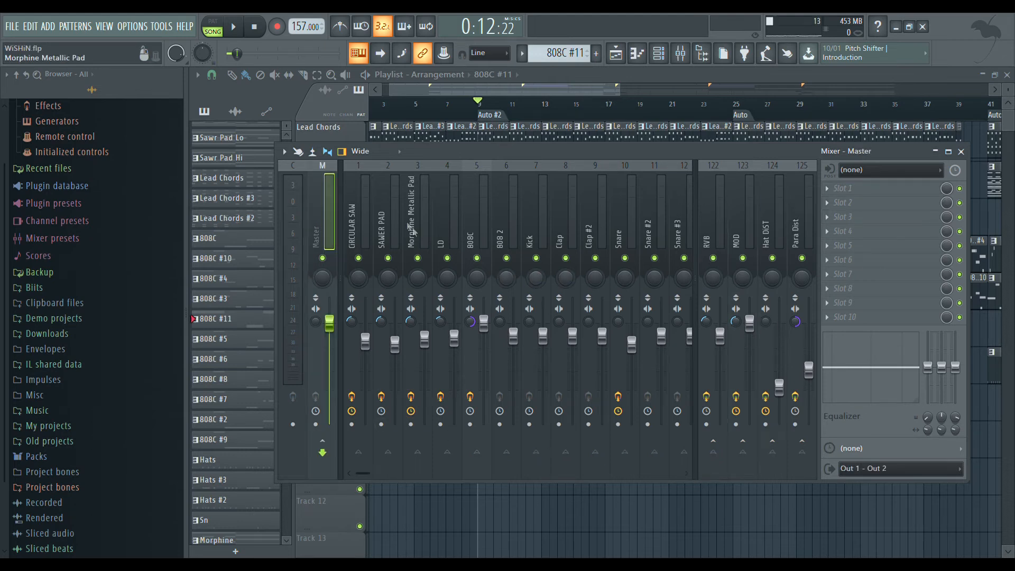
click(384, 212)
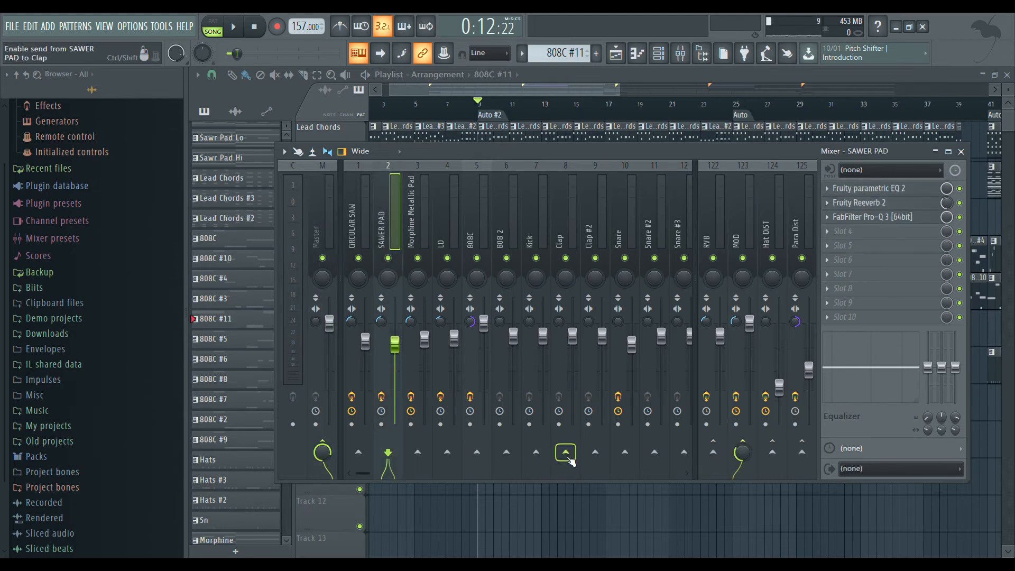
click(478, 238)
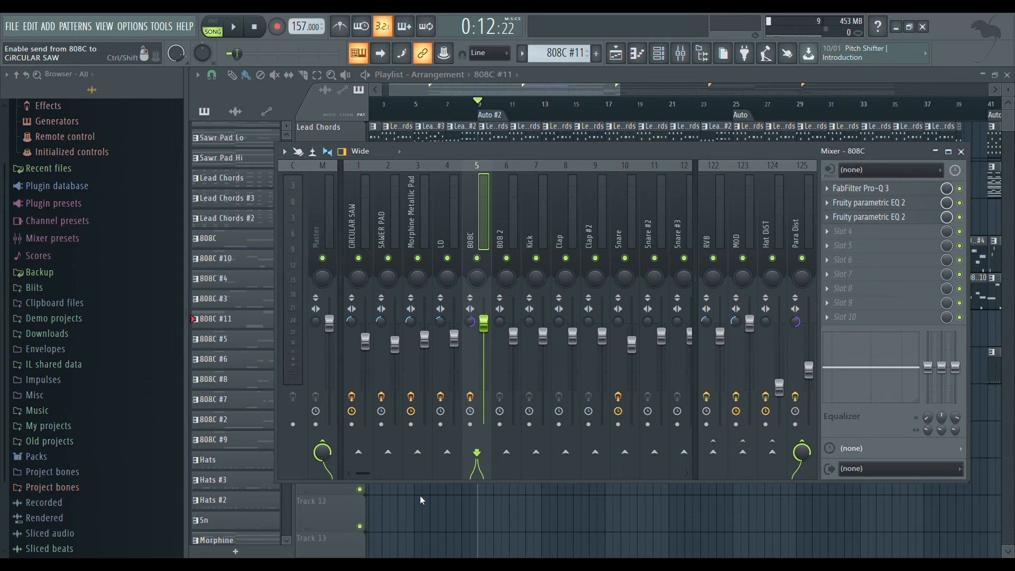
click(357, 256)
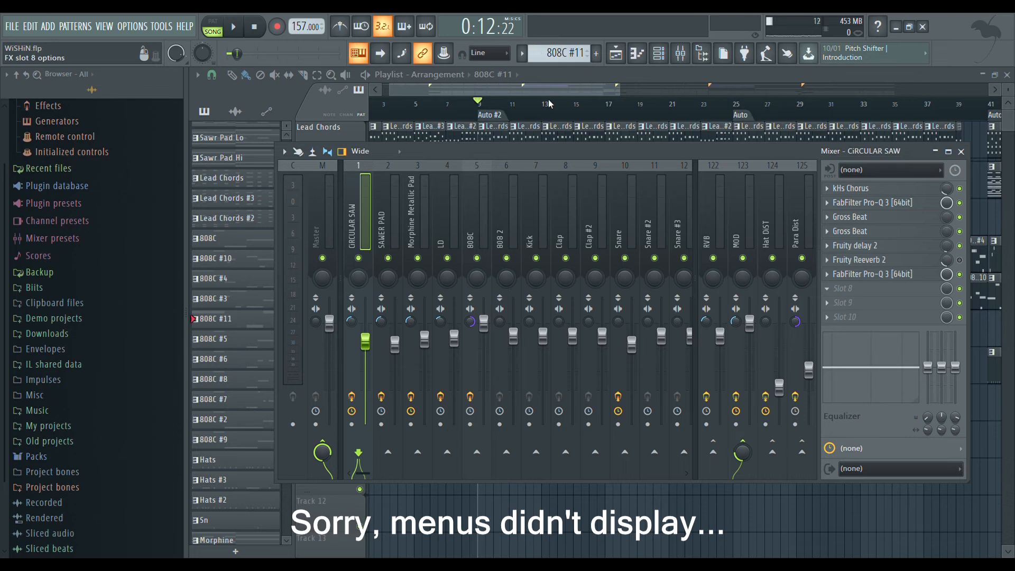
click(438, 144)
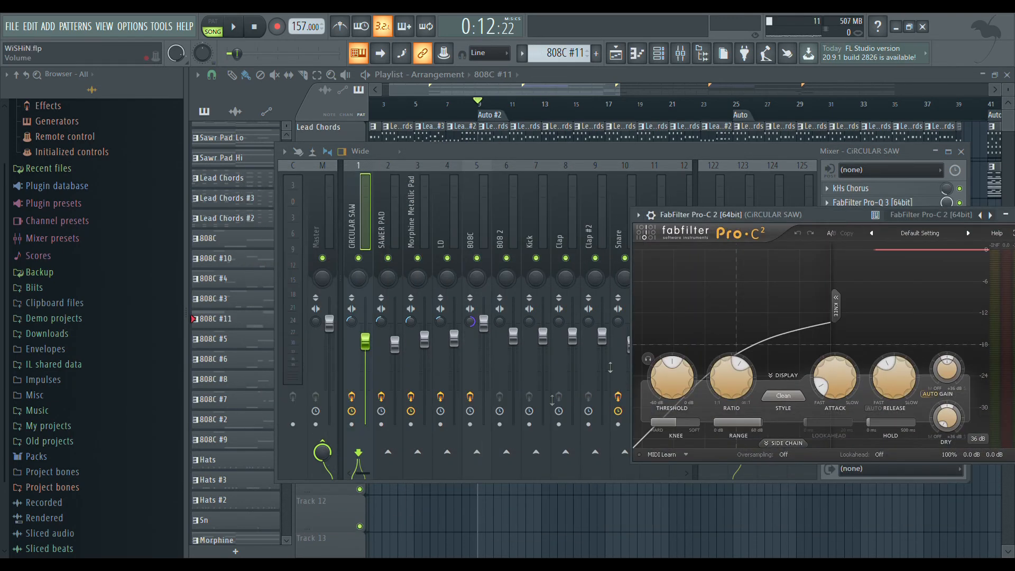
Reopen Pro-C 2 on CIRCULAR SAW and review its wrapper Settings and Processing tabs.
click(473, 213)
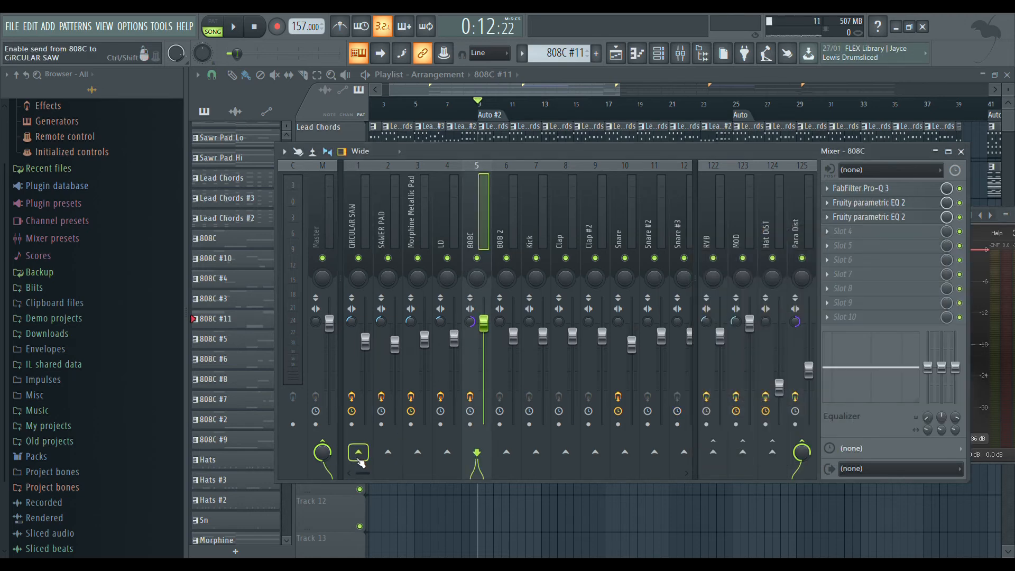
click(353, 222)
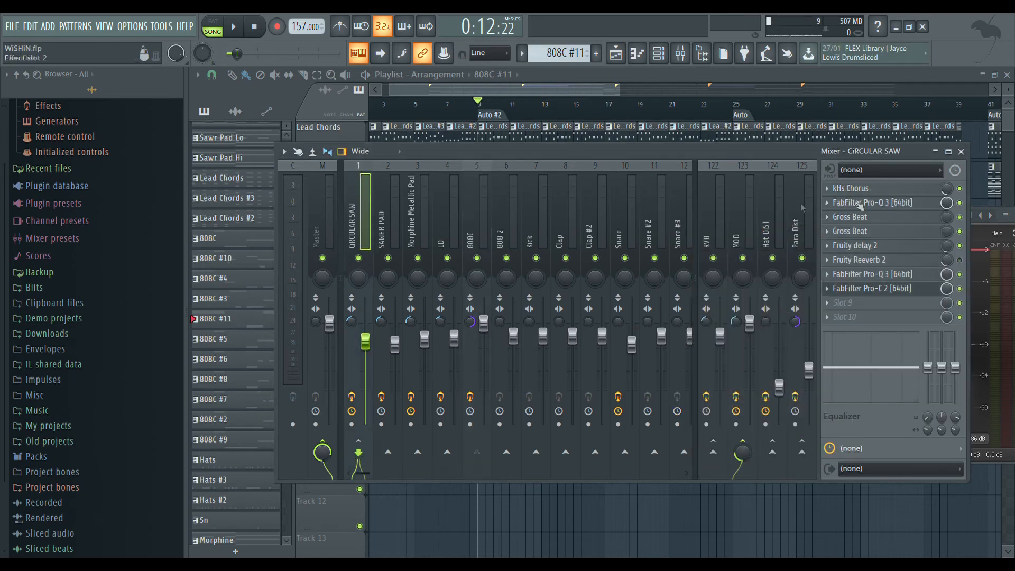
click(913, 288)
drag(803, 211, 578, 137)
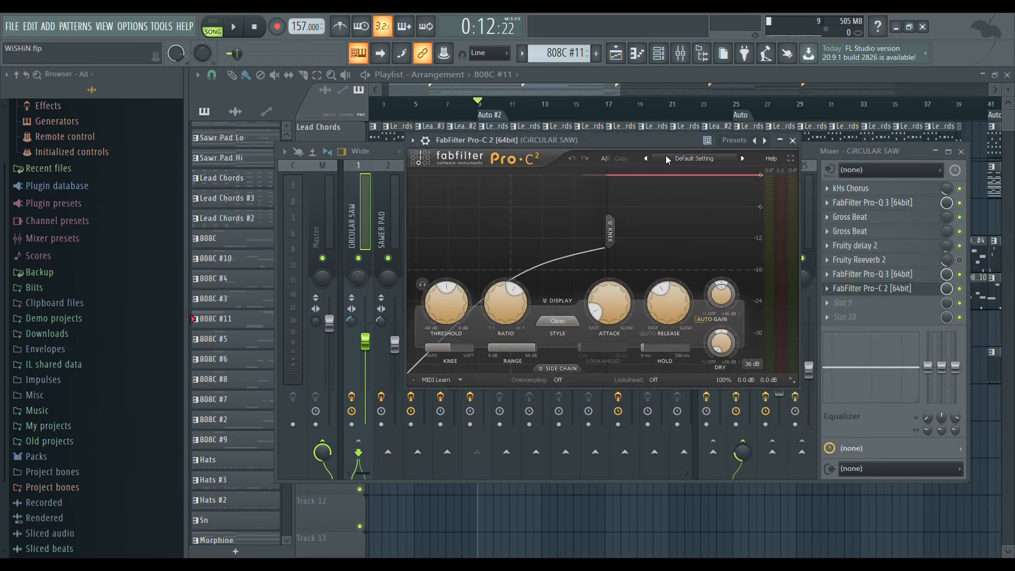
click(425, 141)
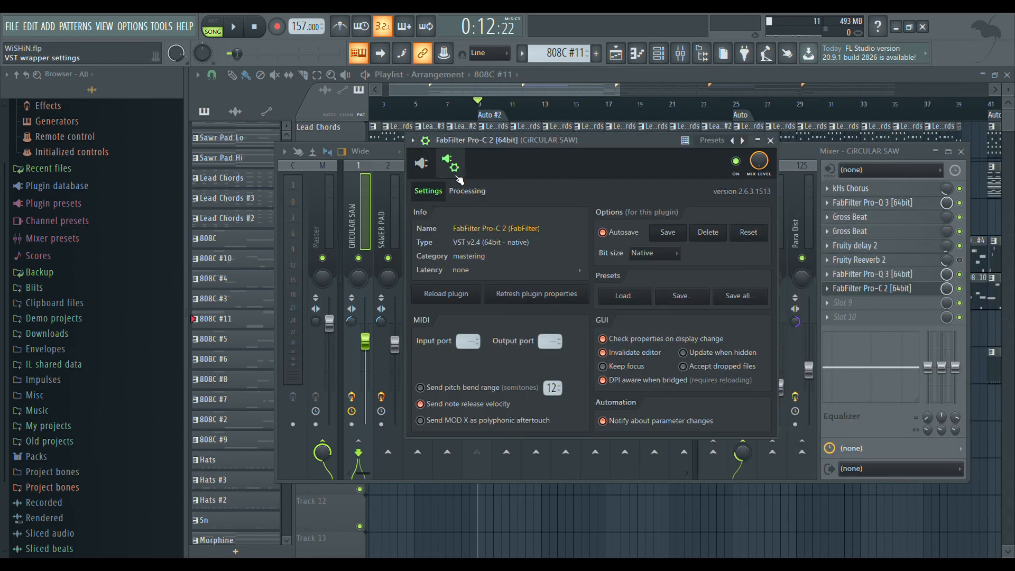
click(466, 193)
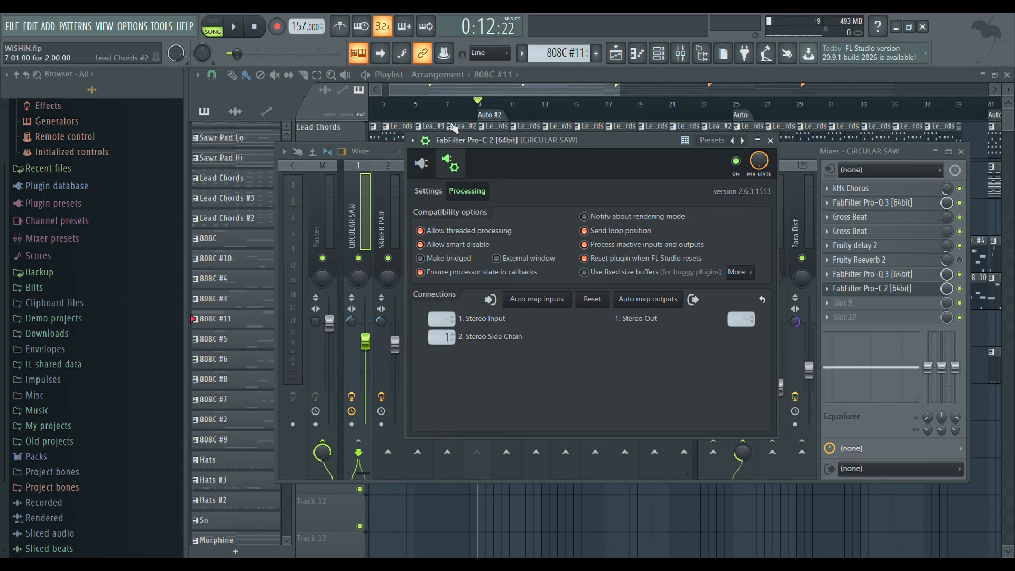
click(423, 163)
Switch Pro-C 2's side-chain to Ext and audition the result.
key(space)
mouse_move(652, 329)
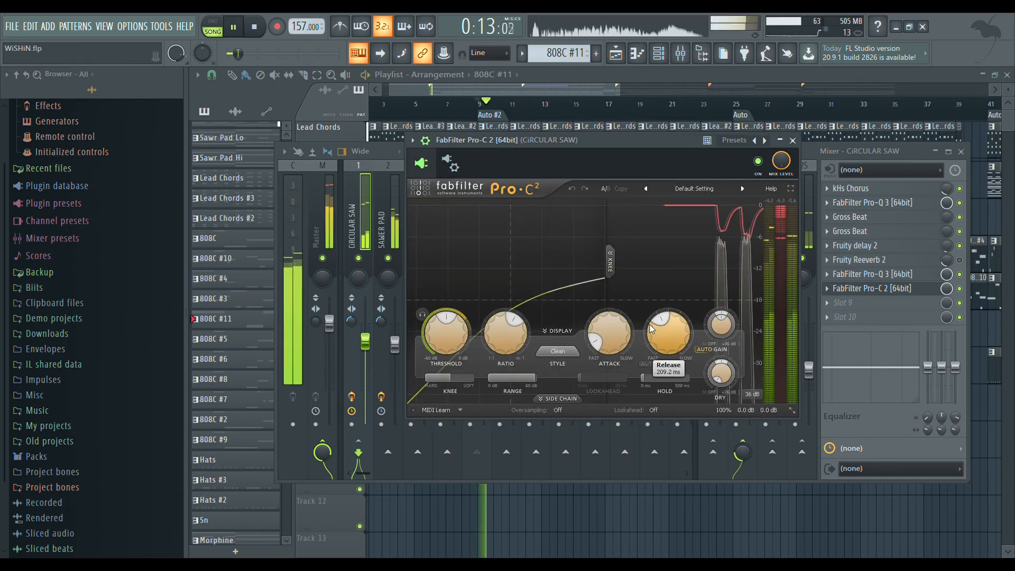
key(space)
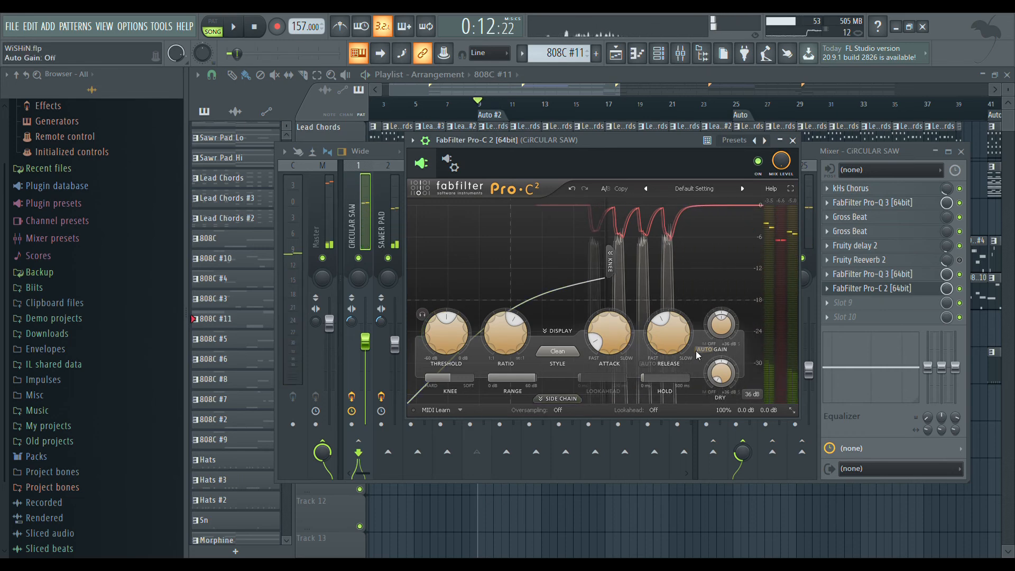
click(558, 398)
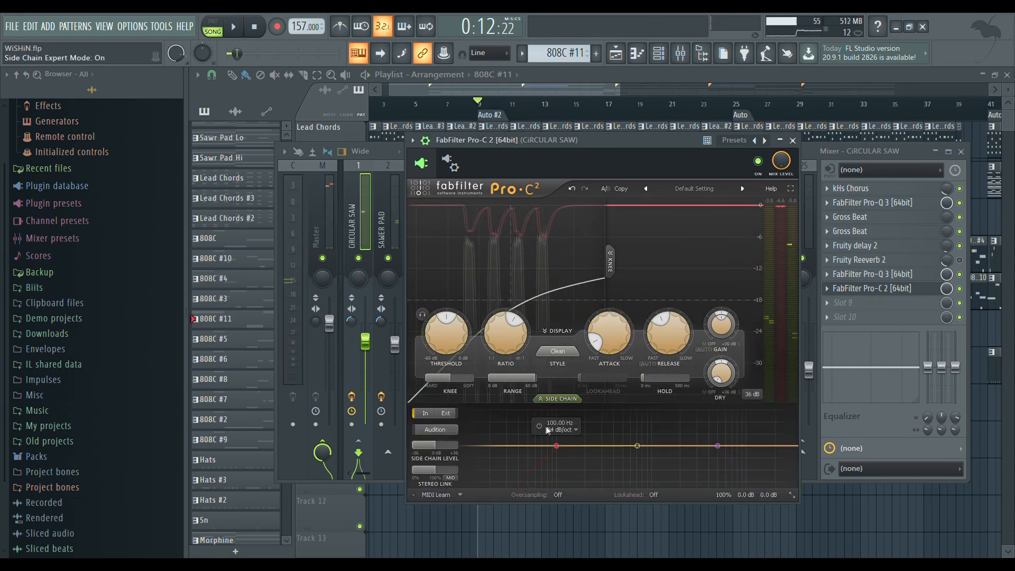
click(446, 414)
key(space)
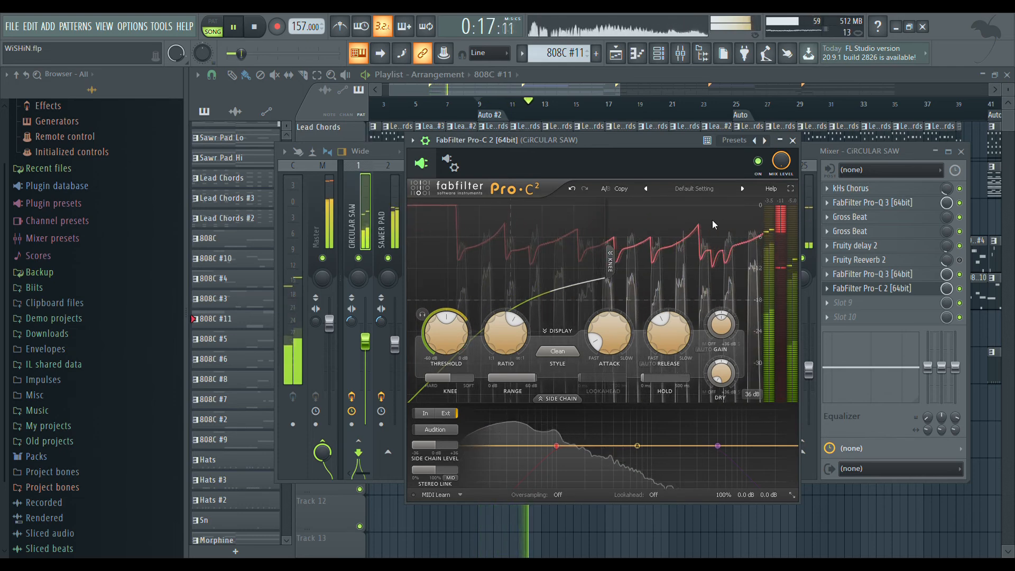
key(space)
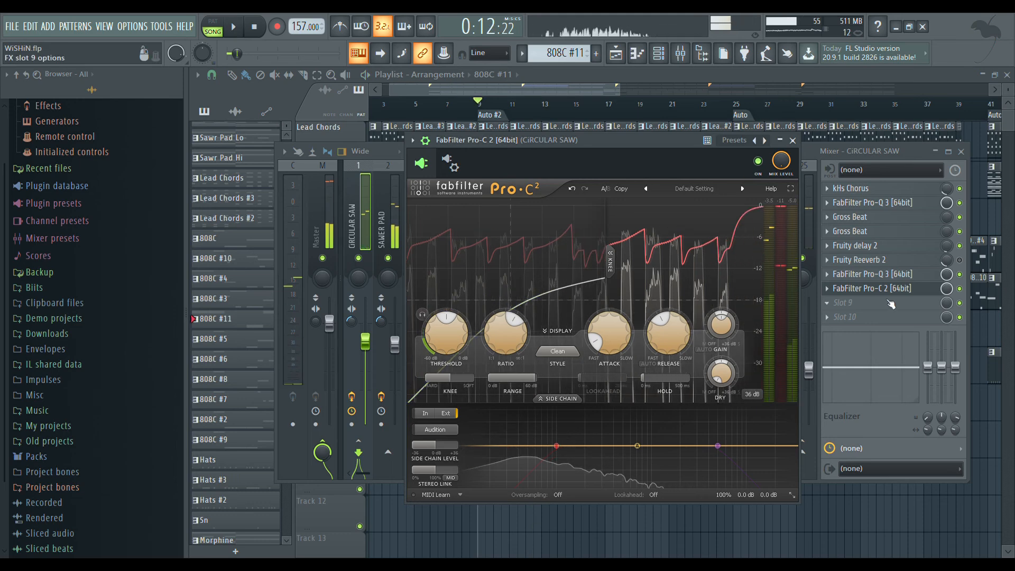
click(828, 290)
Delete Pro-C 2 from CIRCULAR SAW's slot 8, check 808C's effects, then zoom out the playlist.
click(852, 301)
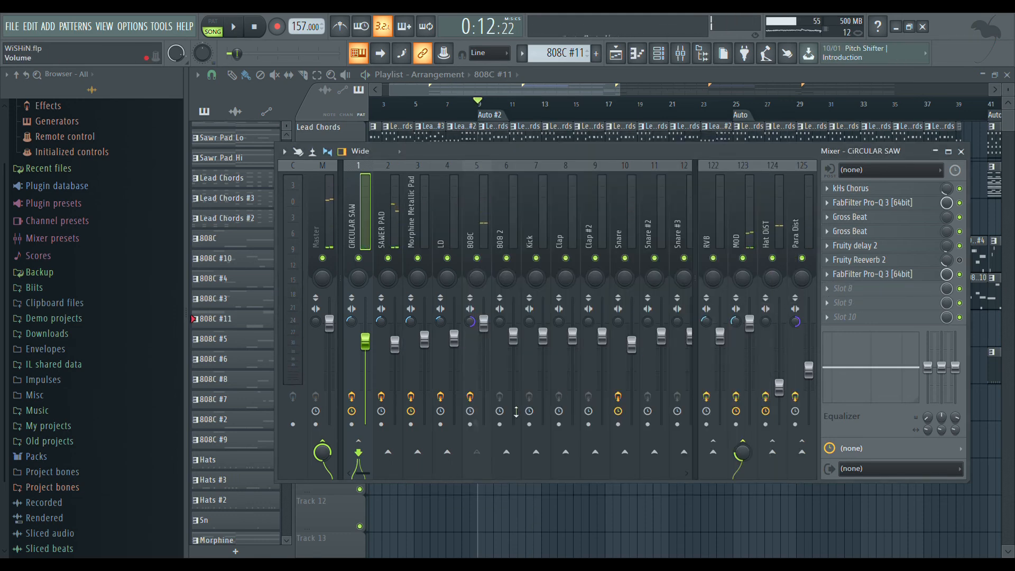
click(482, 212)
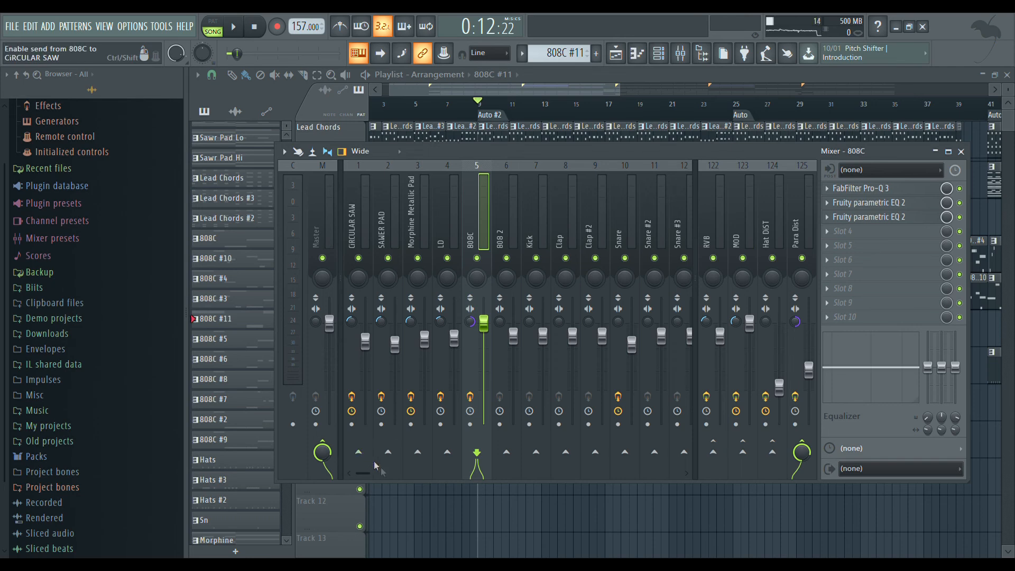
click(361, 222)
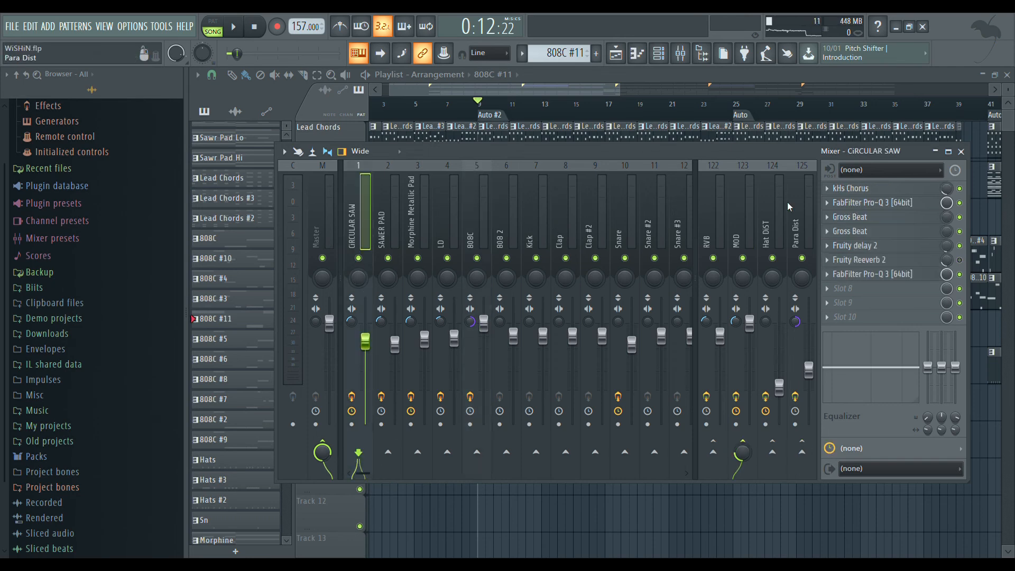
drag(559, 86, 549, 90)
drag(613, 90, 882, 101)
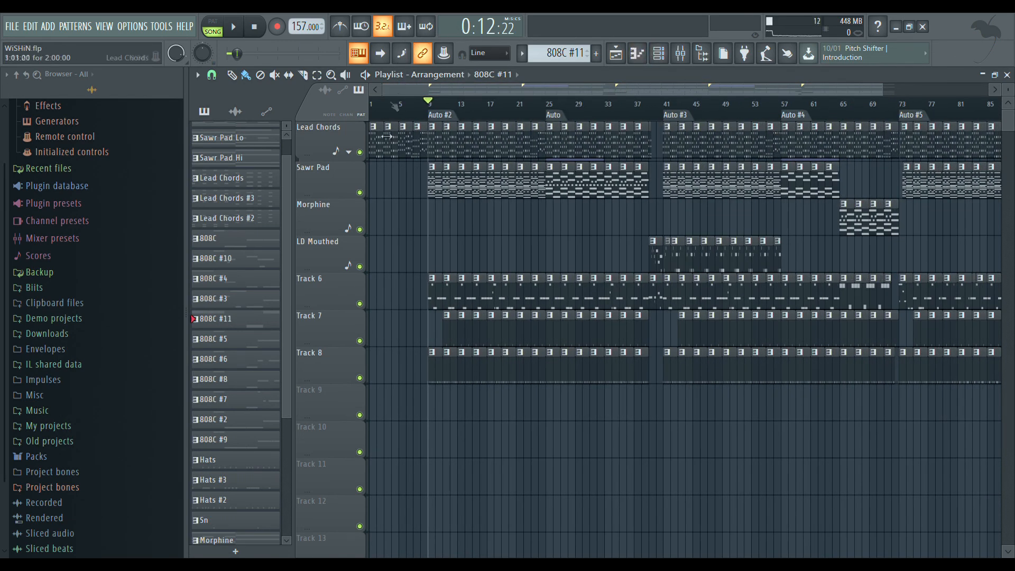